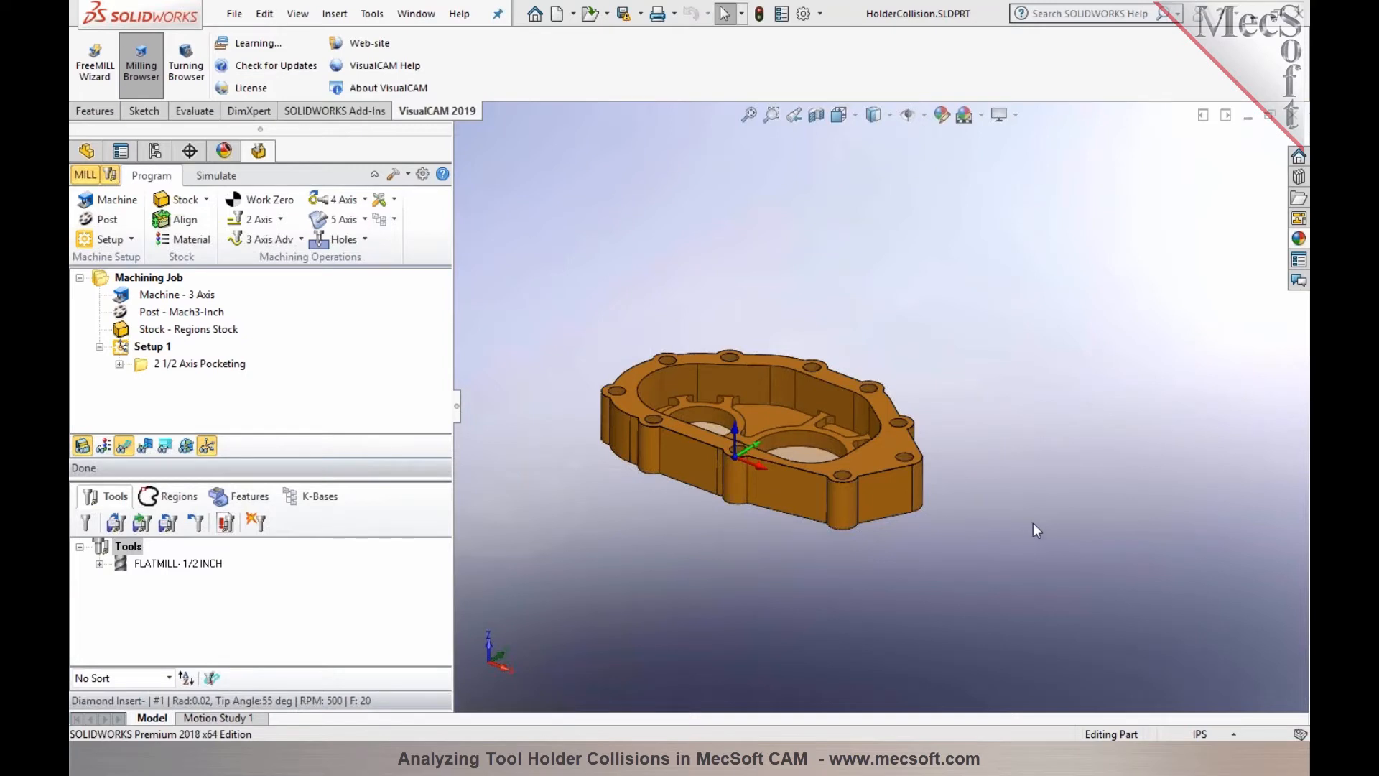
scroll(661, 437, "down", 2)
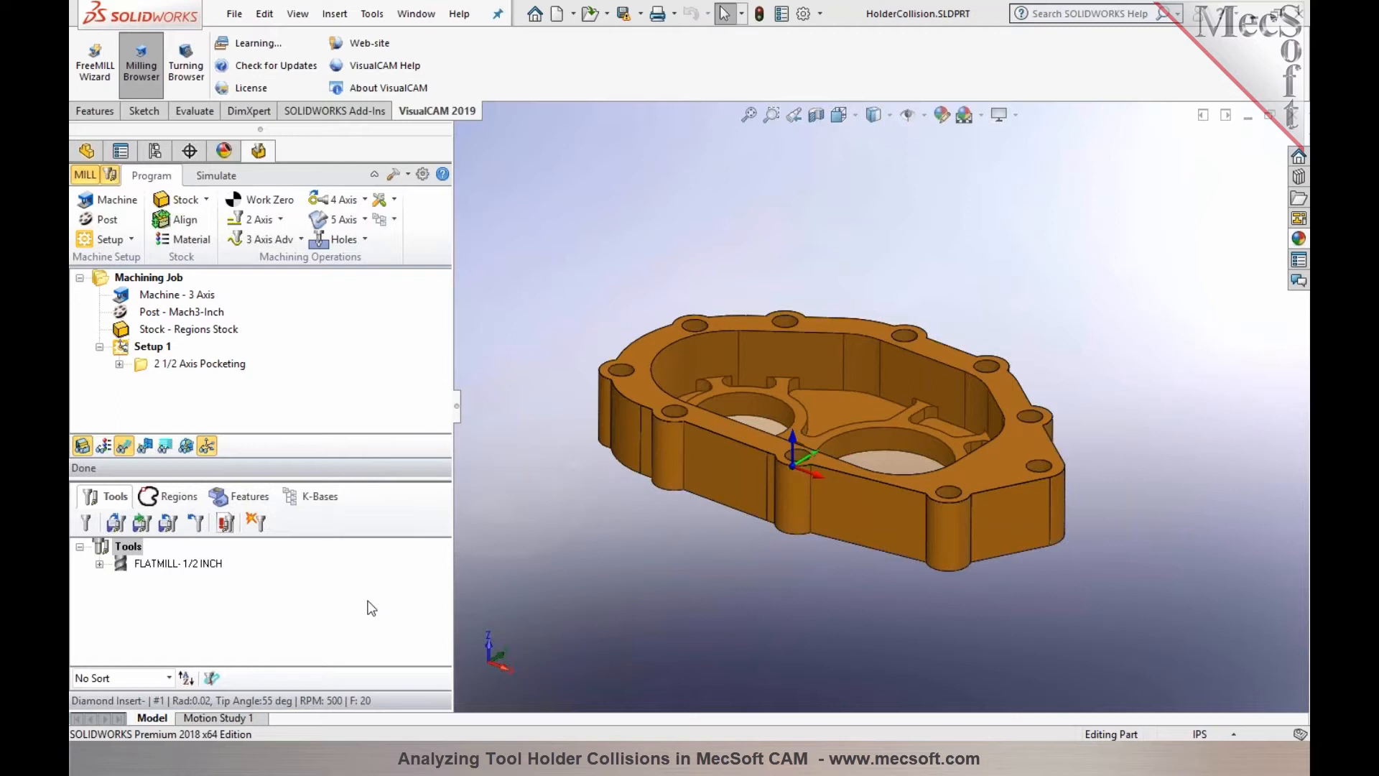
Select the 2 1/2 Axis Pocketing operation so its toolpath shows on the housing part
left_click(214, 368)
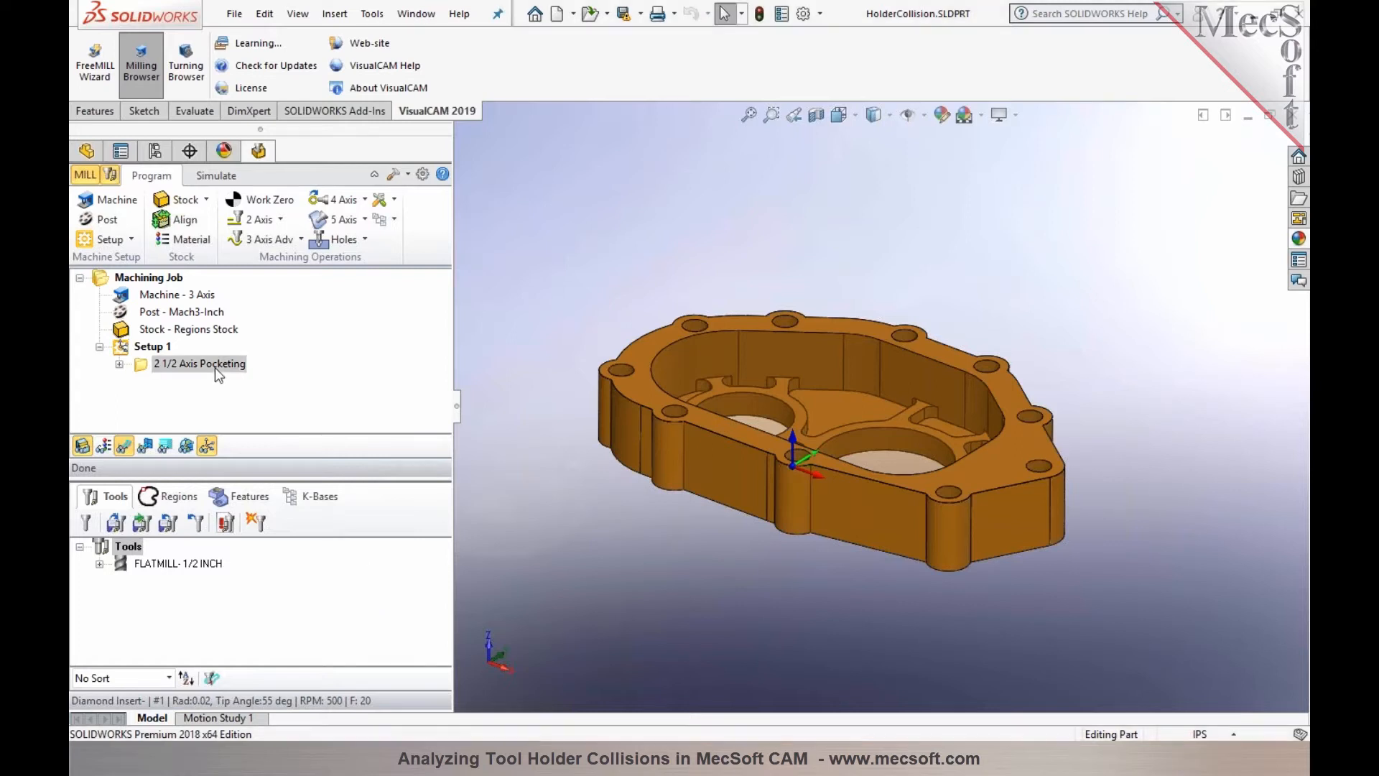
Start the pocketing simulation briefly, stop it, and reselect the operation
left_click(216, 176)
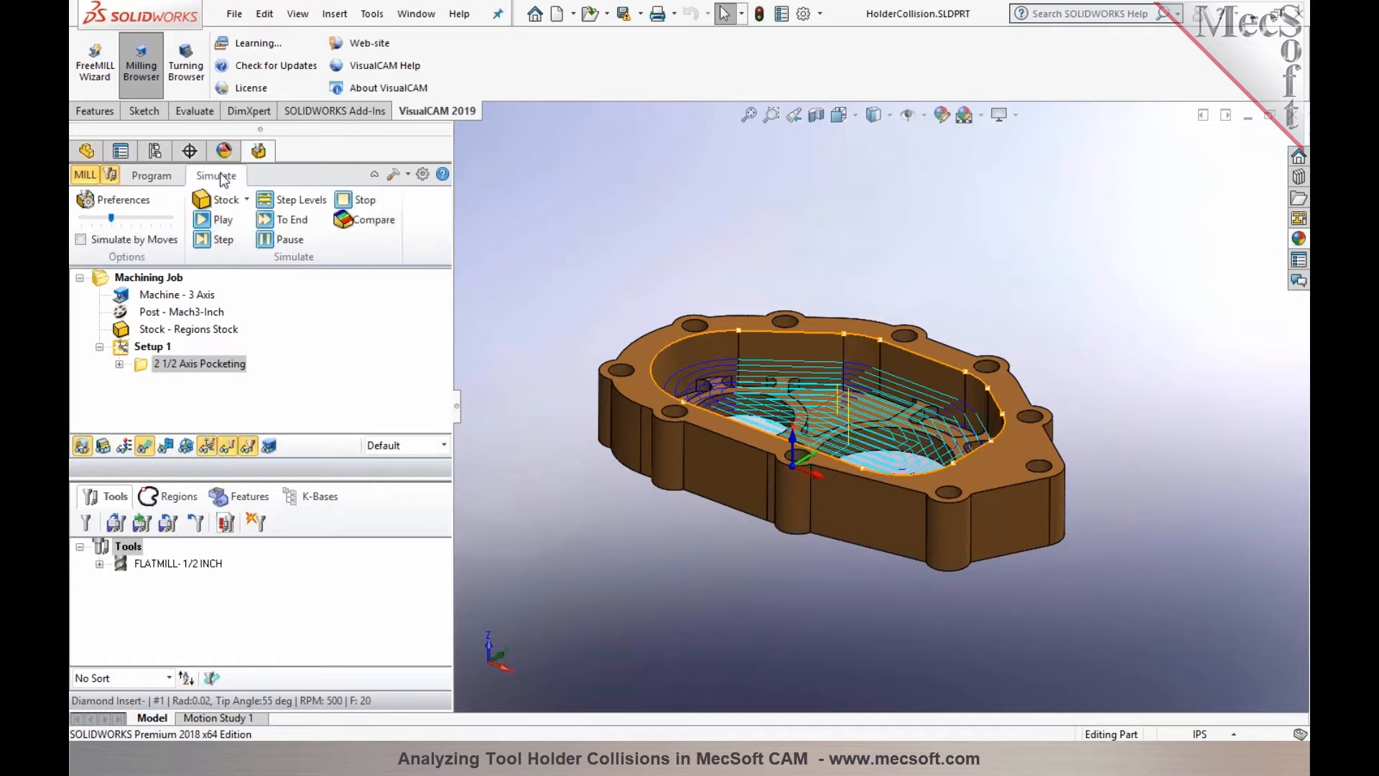
left_click(219, 223)
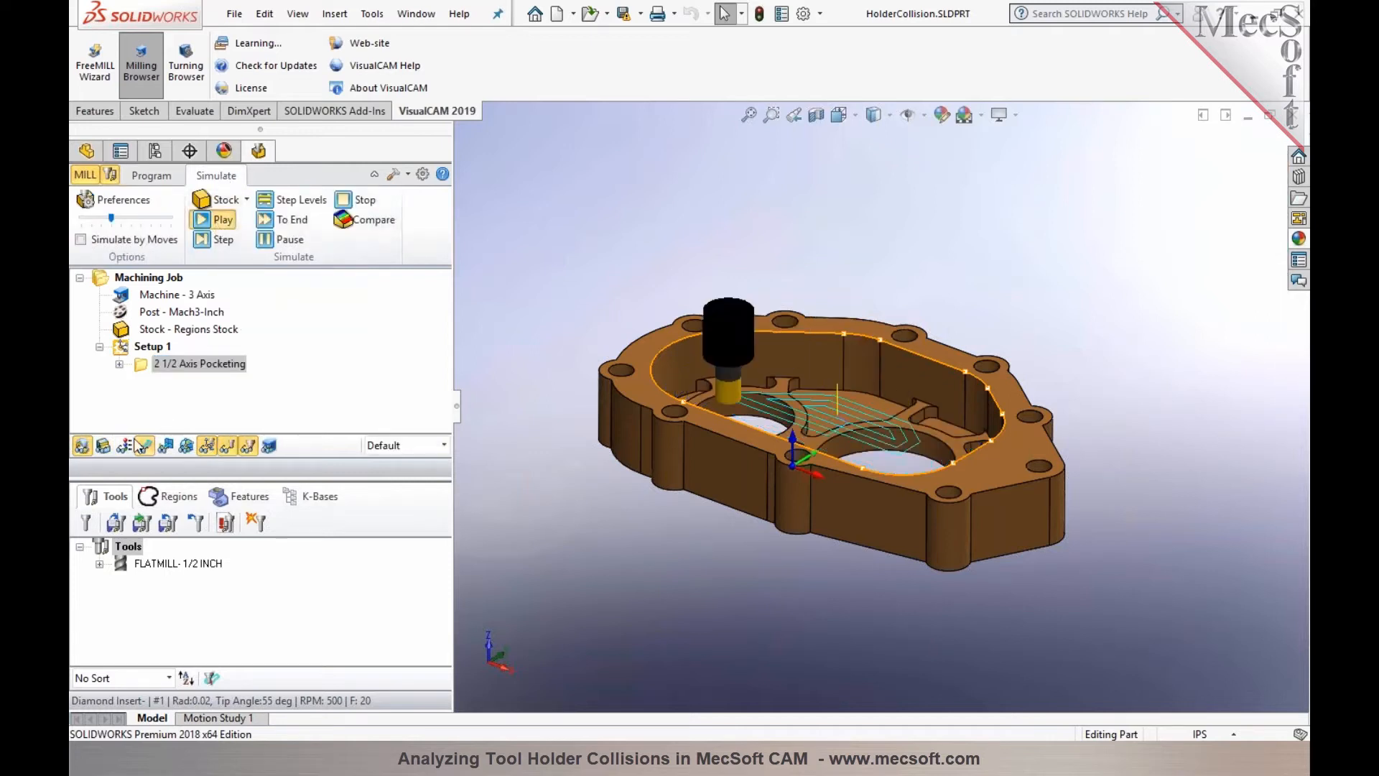
left_click(276, 242)
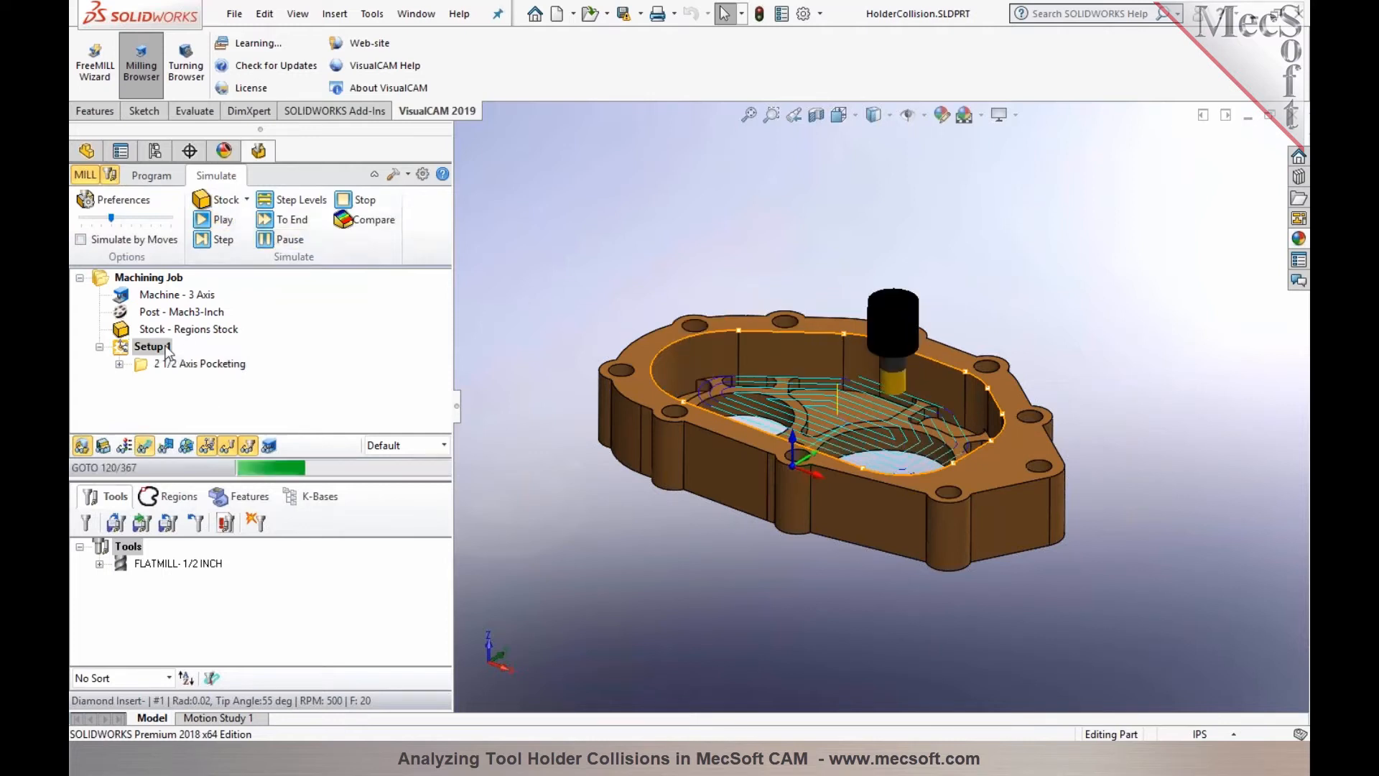
left_click(200, 364)
Hide the part, simulate the pocketing cut on the Regions Stock at a slower speed
left_click(82, 447)
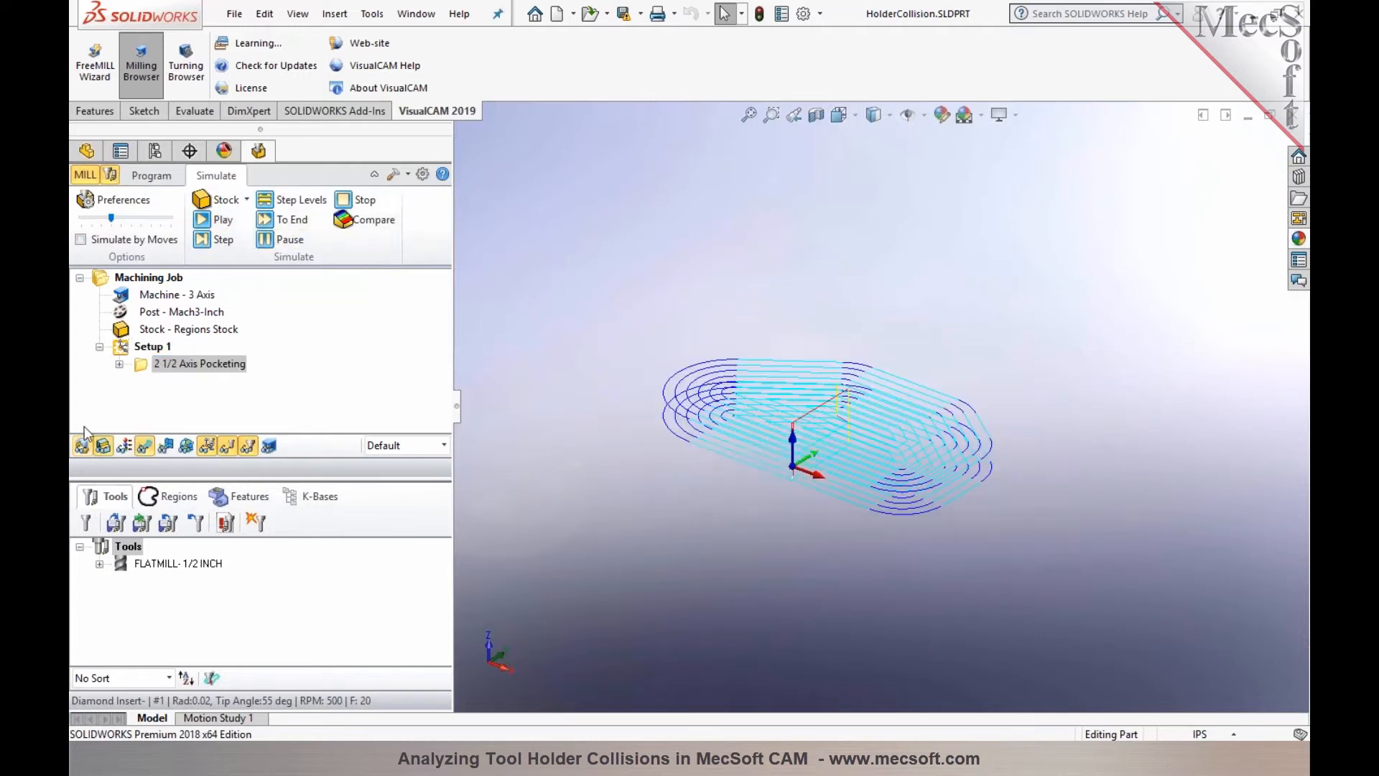
left_click(189, 328)
left_click(200, 363)
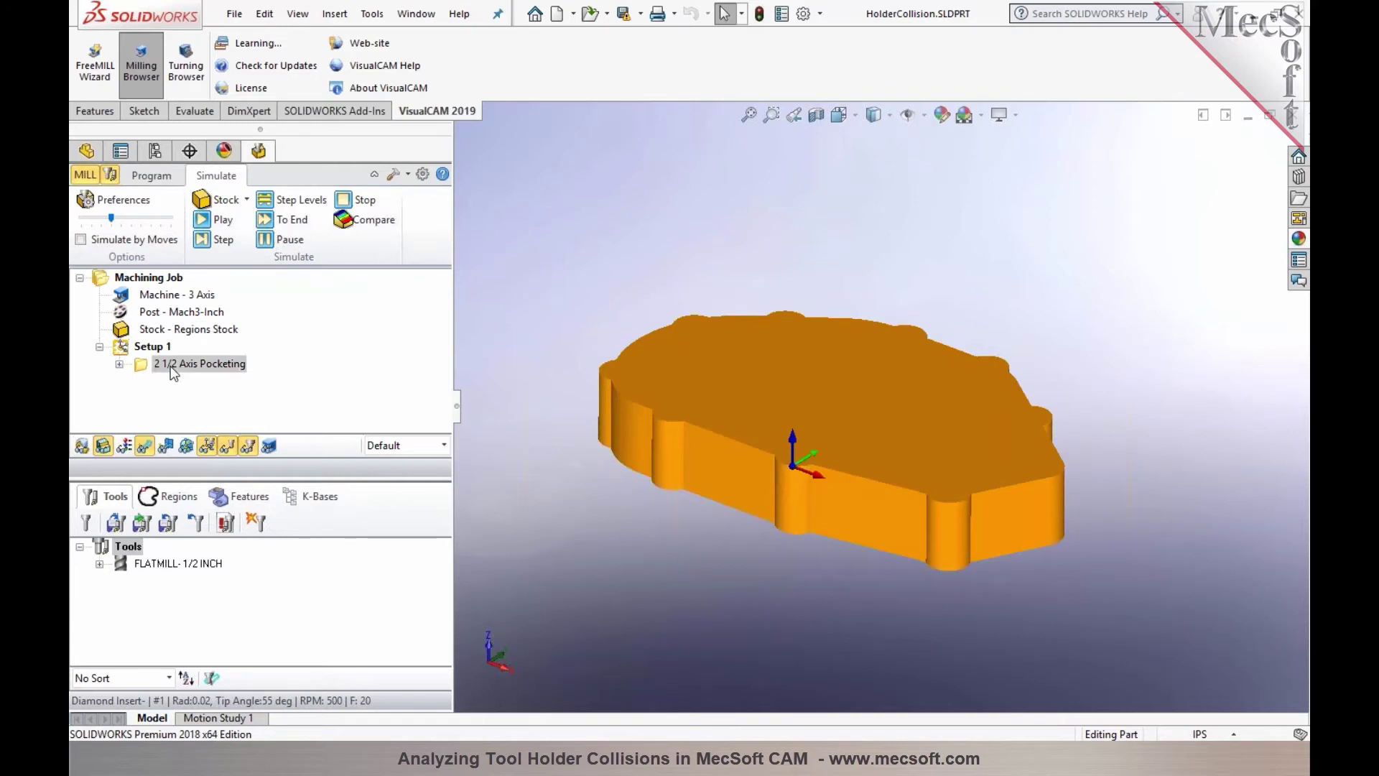
left_click(219, 220)
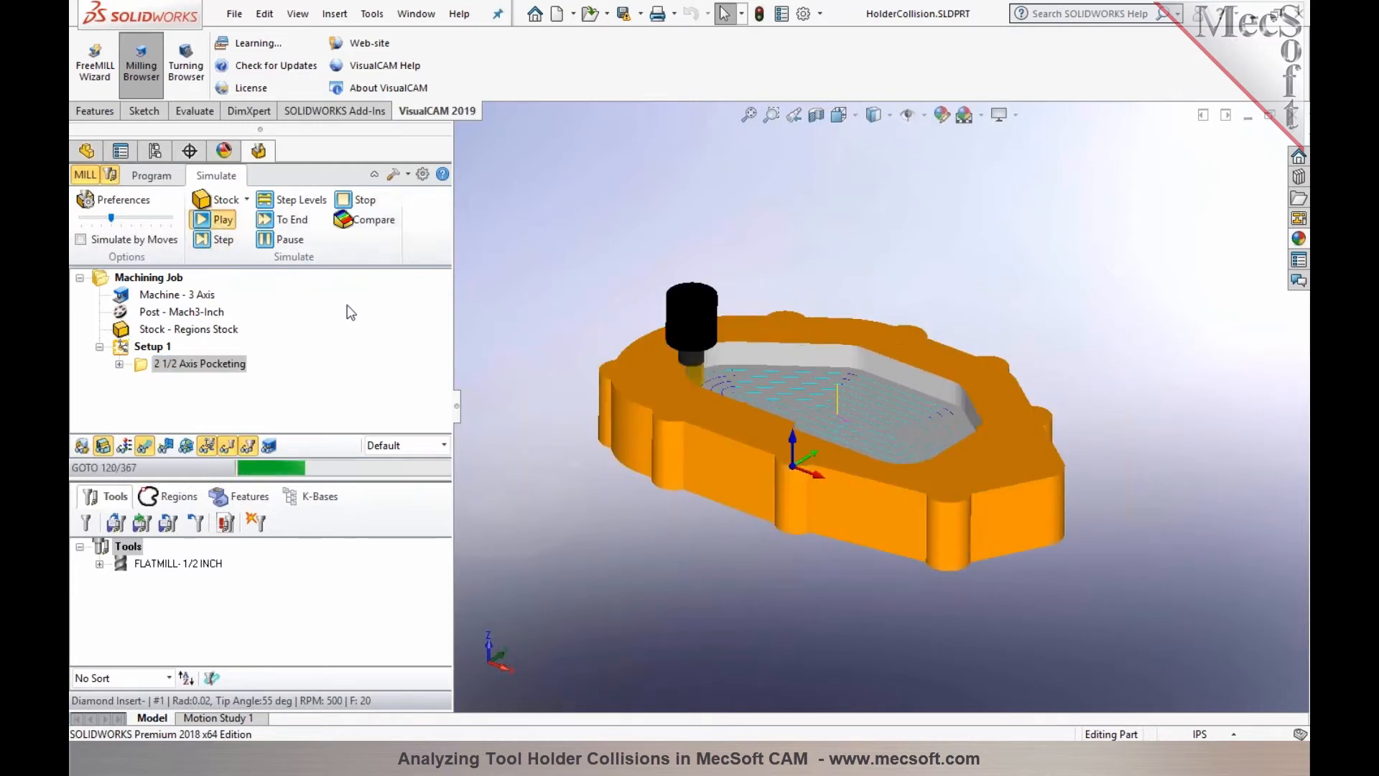
left_click(94, 218)
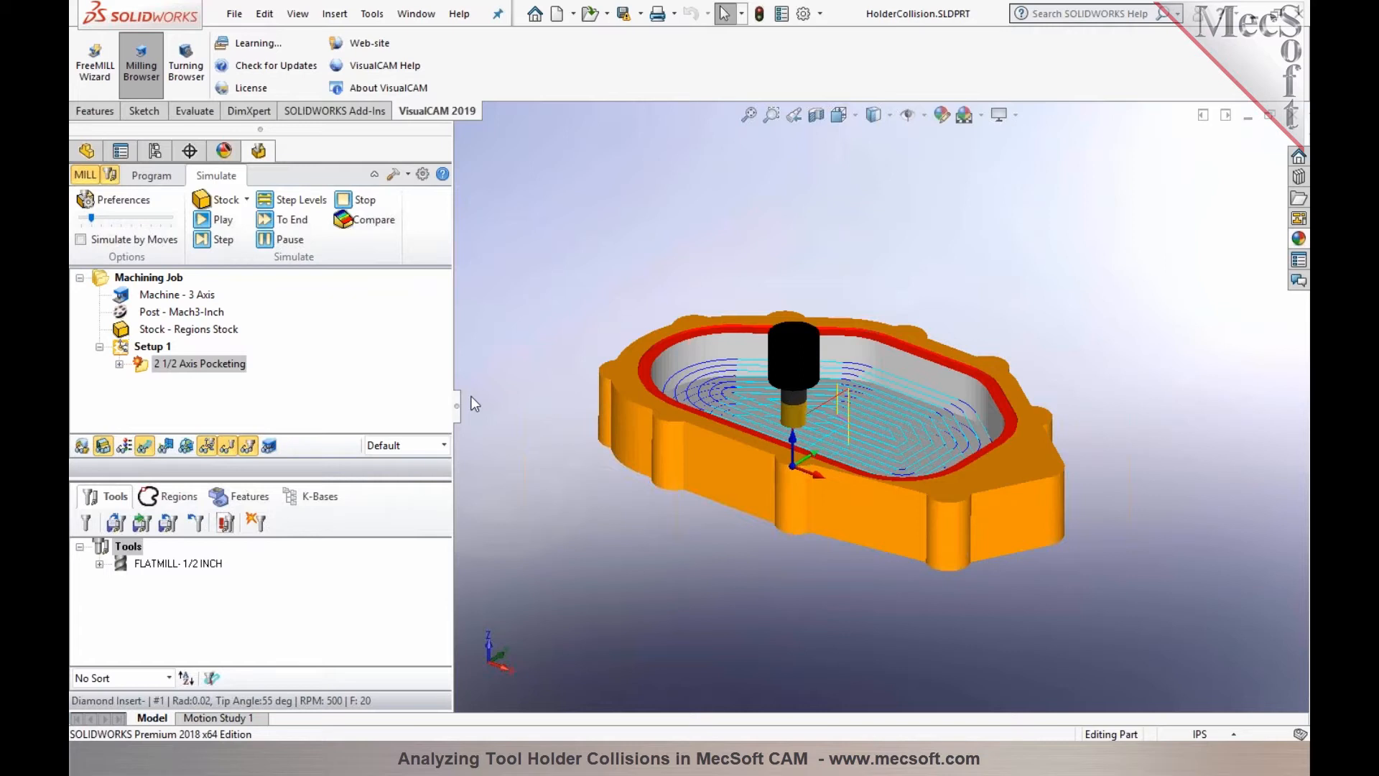
Show the pocketing toolpath's move list enlarged and place the tool at move 372
left_click(121, 369)
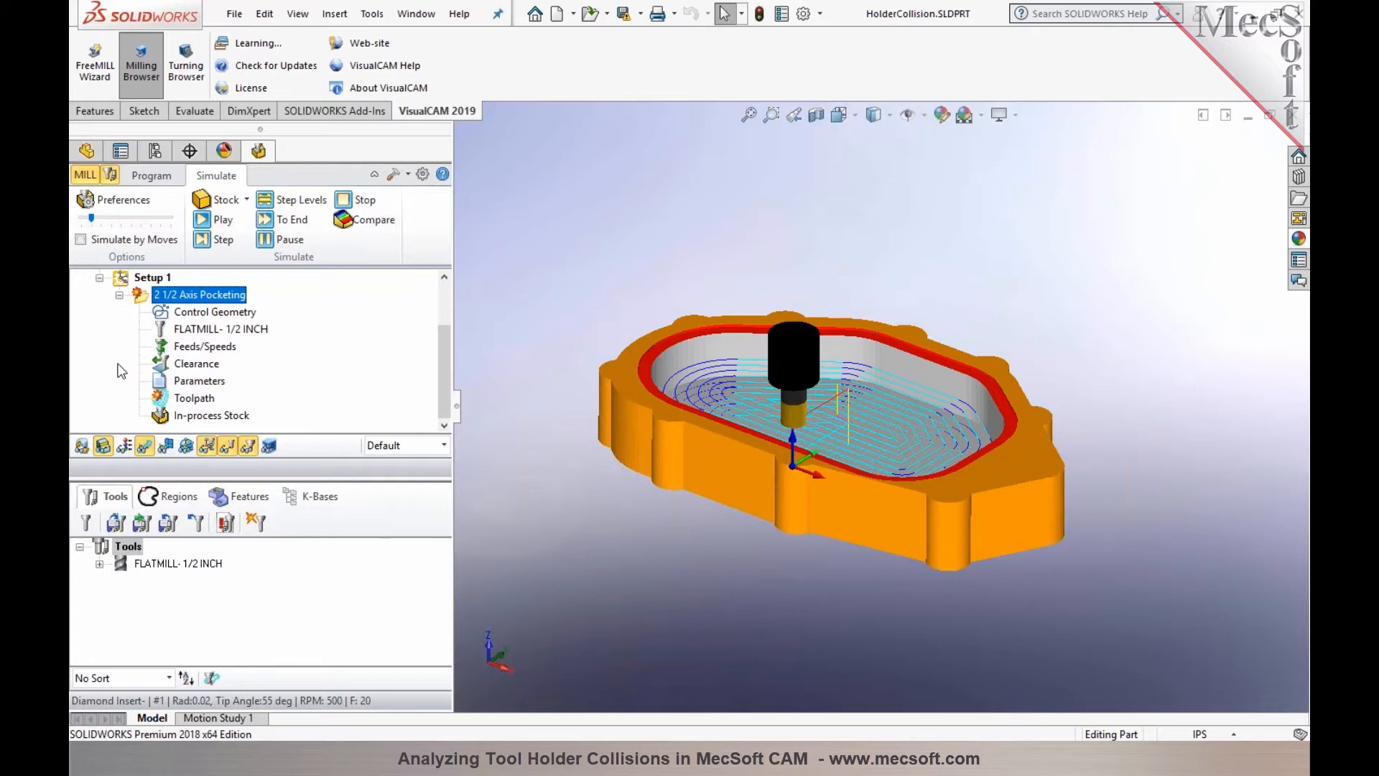
left_click(192, 398)
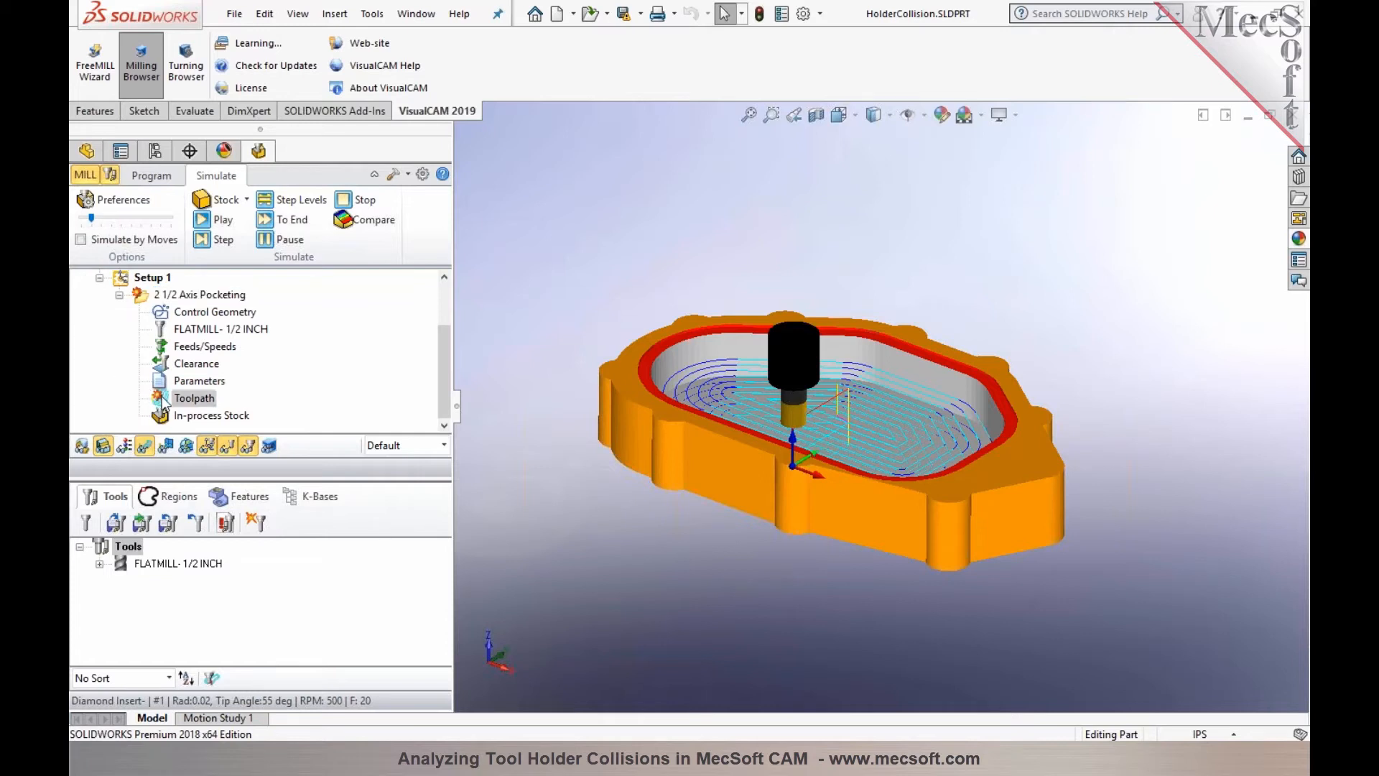
left_click_drag(209, 477, 210, 356)
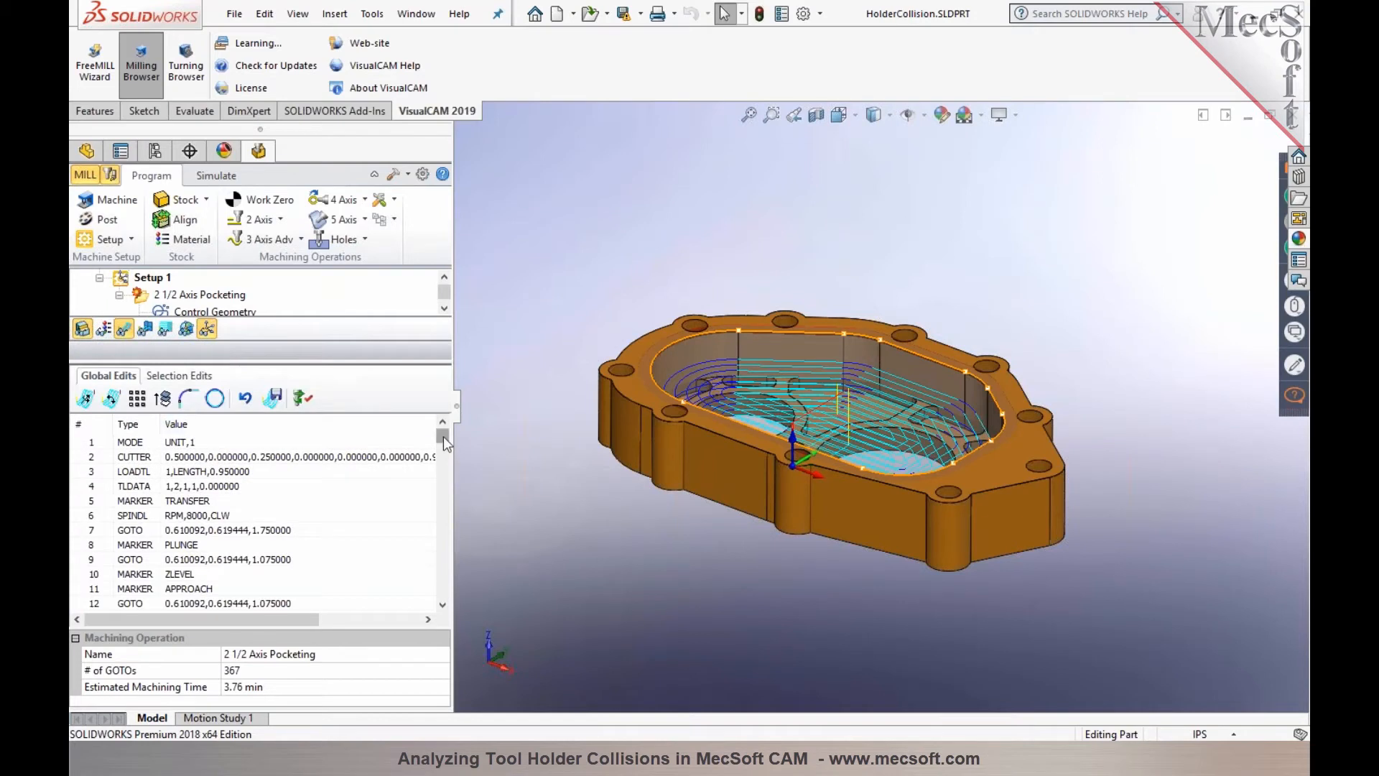
left_click_drag(444, 432, 441, 516)
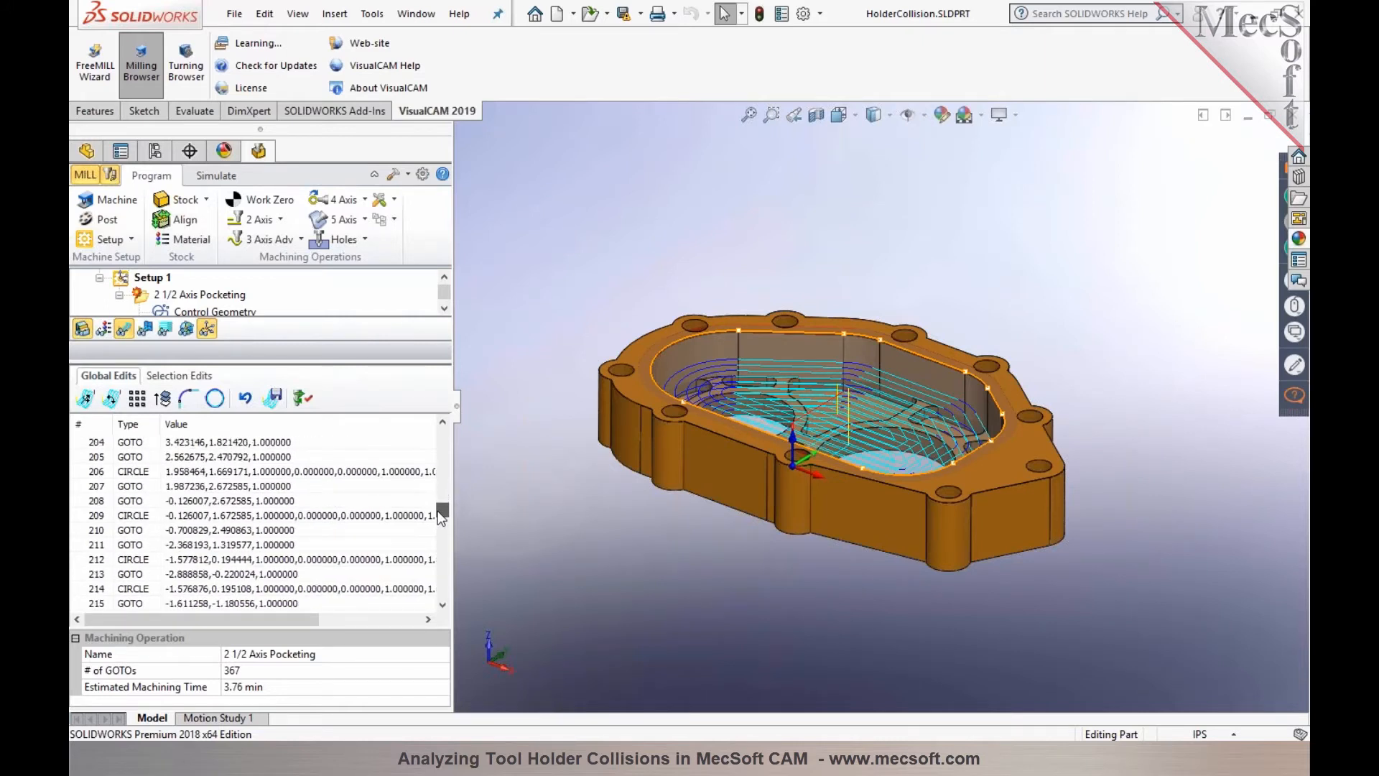
left_click_drag(442, 515, 441, 576)
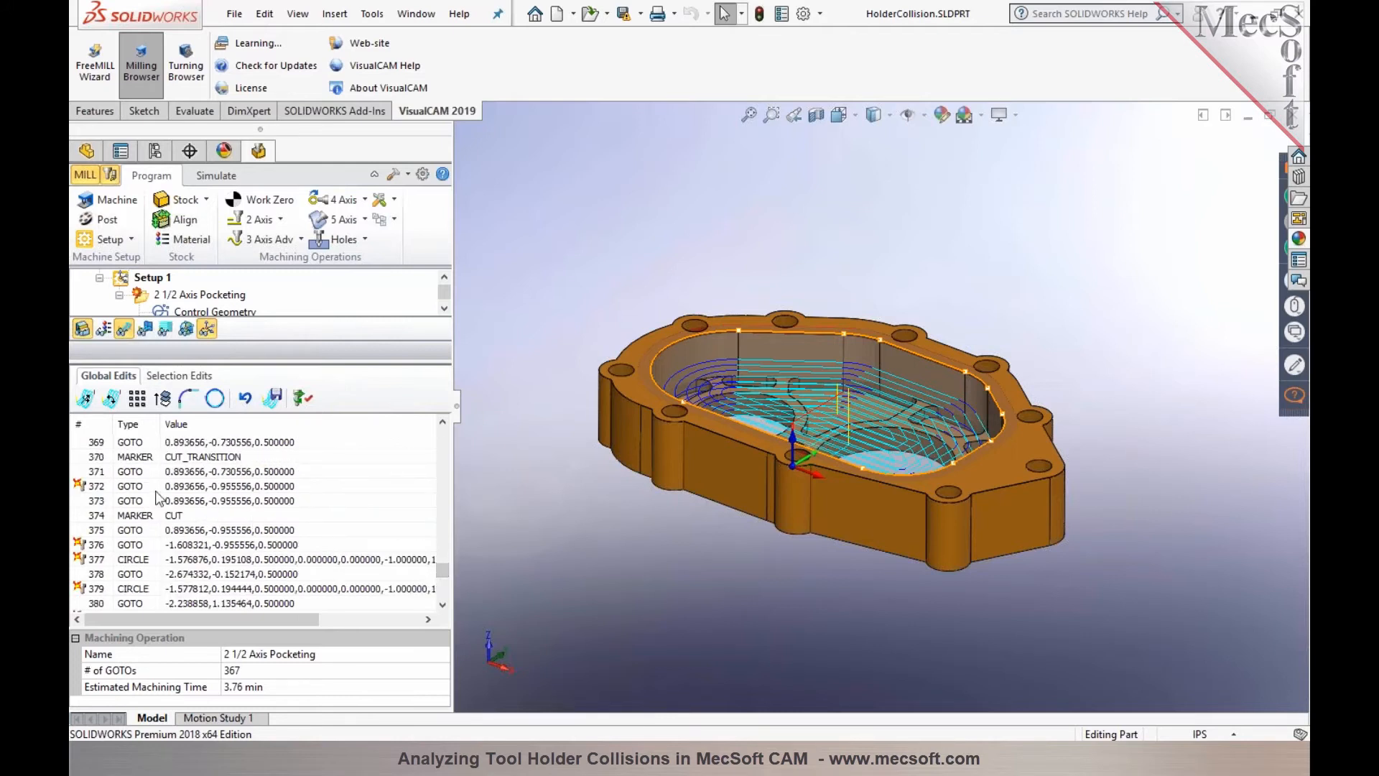
left_click(109, 488)
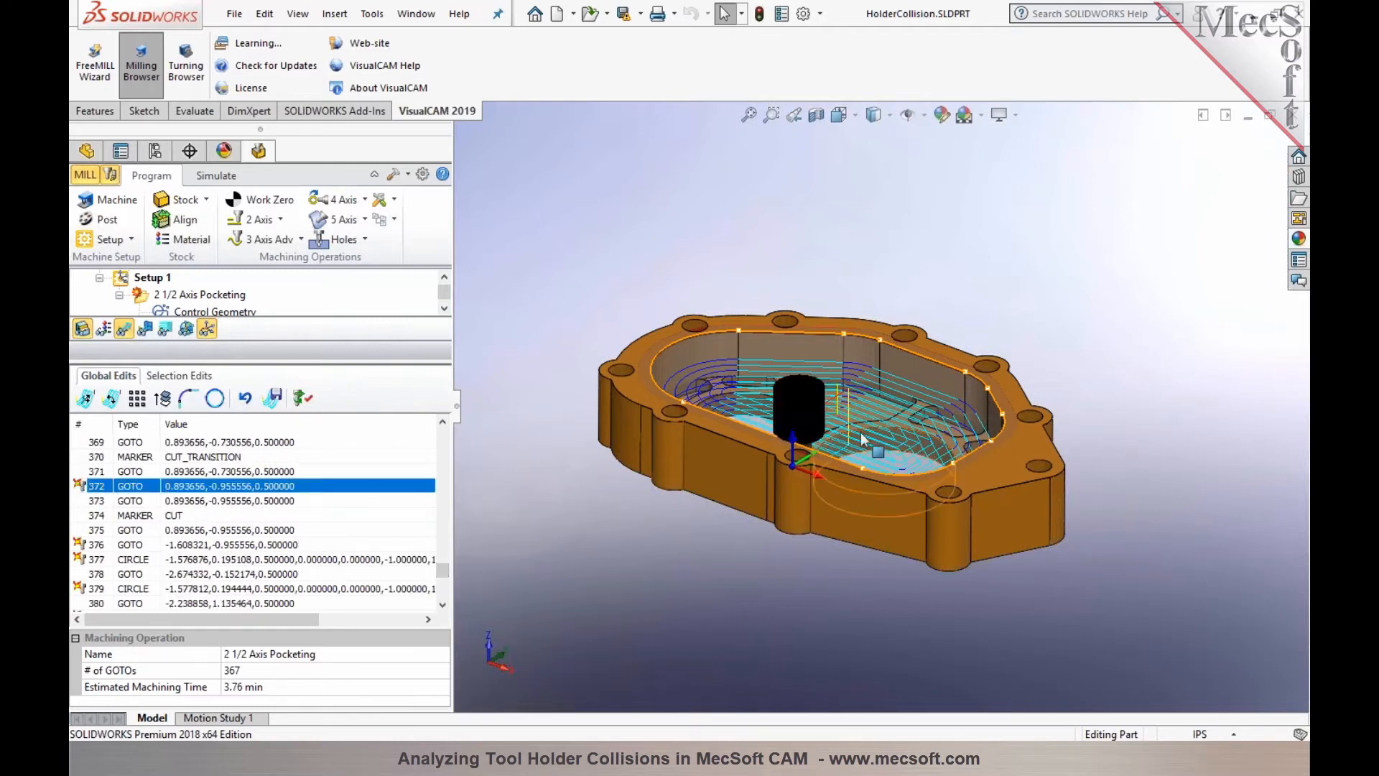
scroll(701, 442, "down", 3)
scroll(733, 426, "down", 2)
Step the tool through moves 372, 376, 377 and 379, viewing the holder against the pocket wall
mouse_move(747, 414)
middle_mouse_down()
mouse_move(690, 453)
mouse_move(668, 388)
mouse_move(646, 453)
mouse_move(626, 379)
middle_mouse_up()
scroll(779, 373, "down", 4)
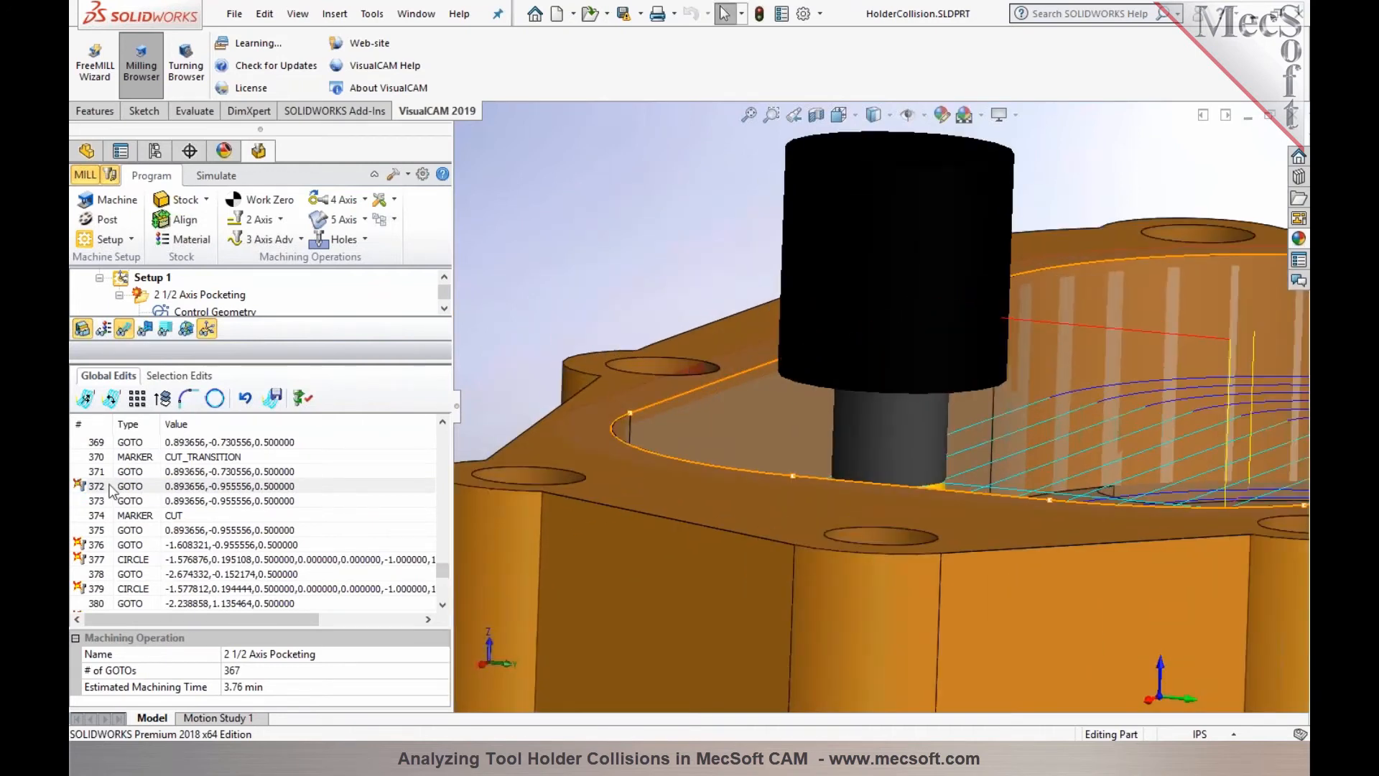
mouse_move(689, 453)
middle_mouse_down()
mouse_move(795, 408)
mouse_move(779, 363)
middle_mouse_up()
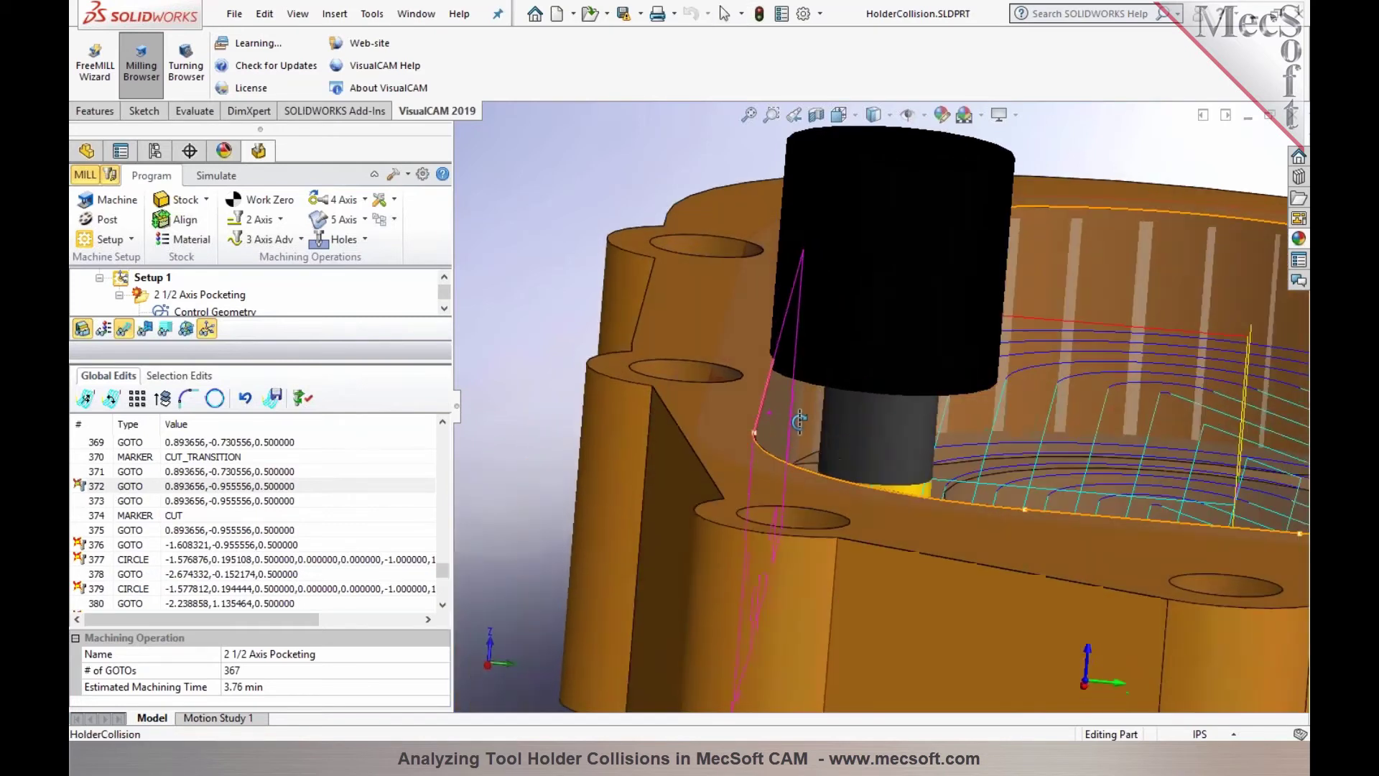
left_click(127, 487)
left_click(111, 545)
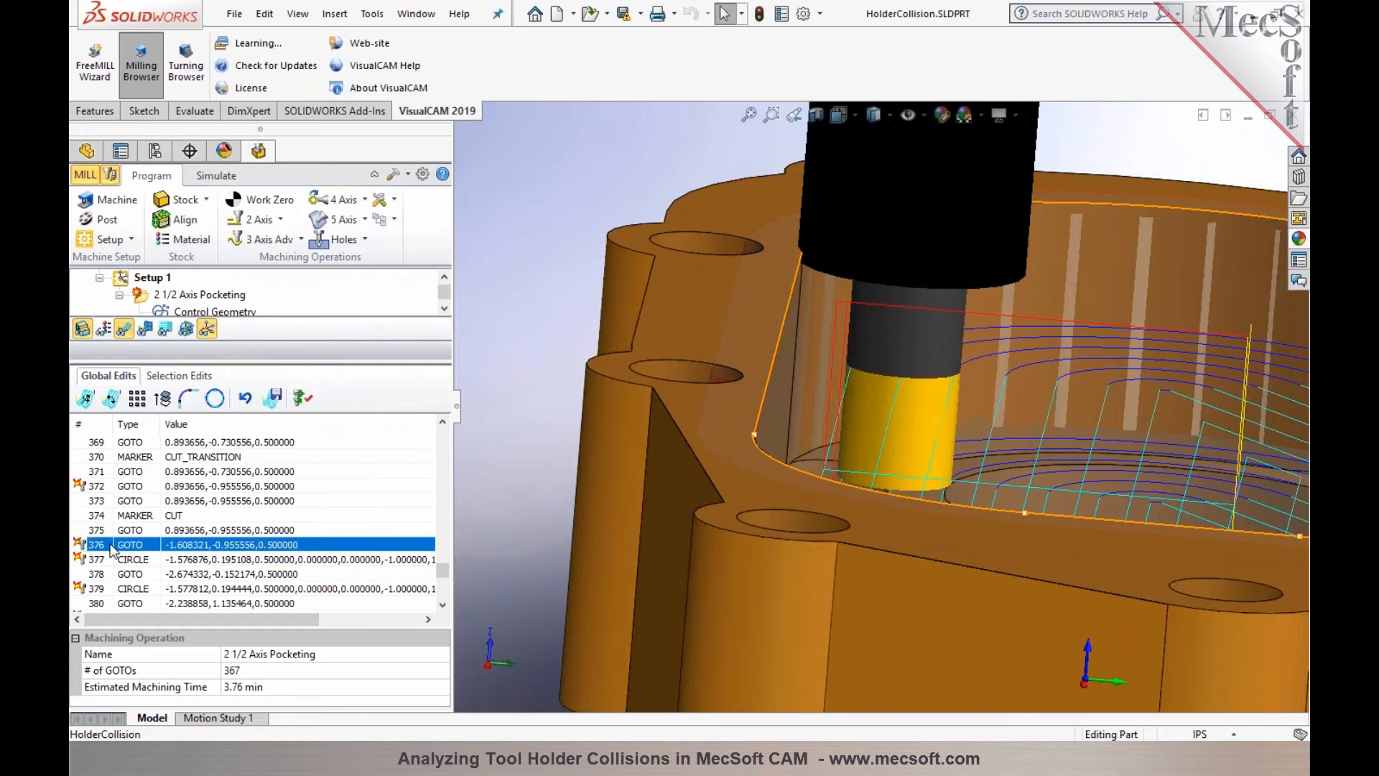
left_click(115, 561)
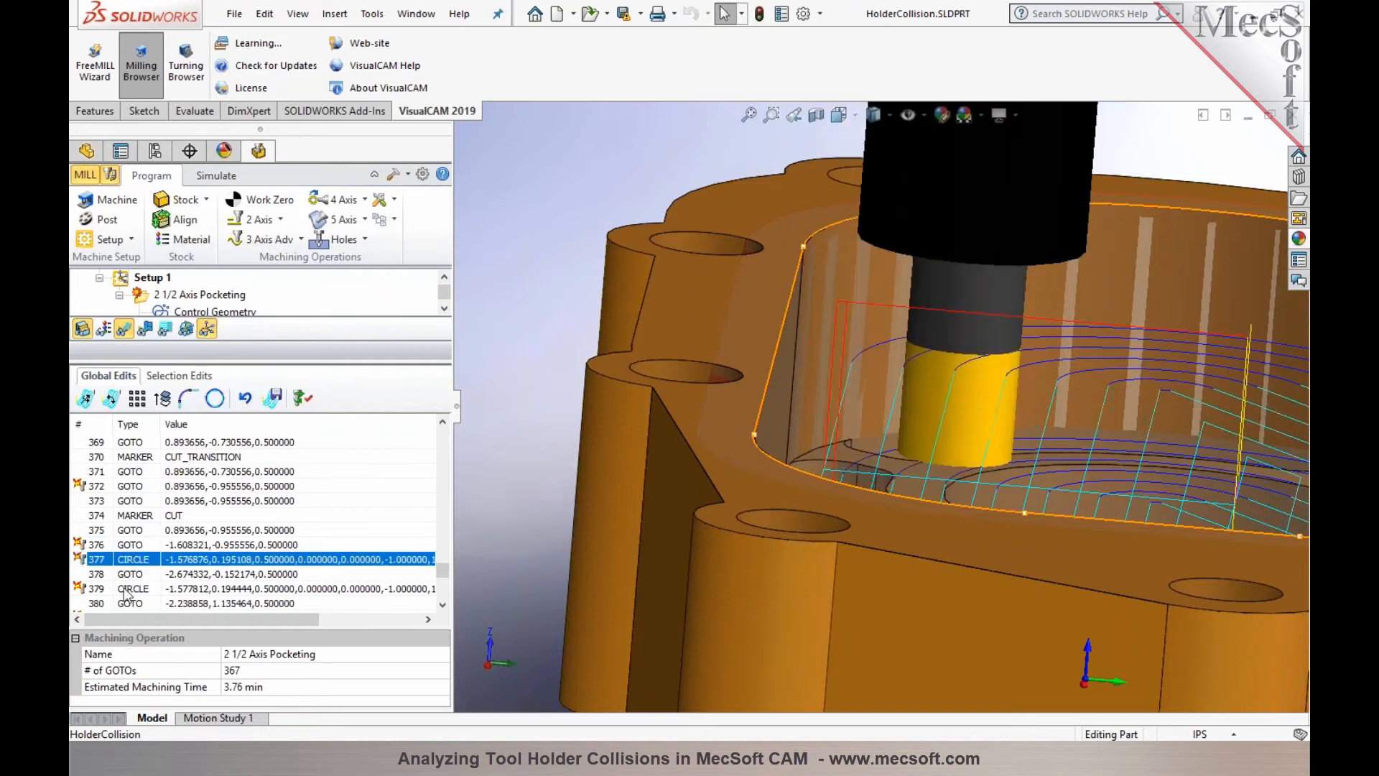
left_click(127, 590)
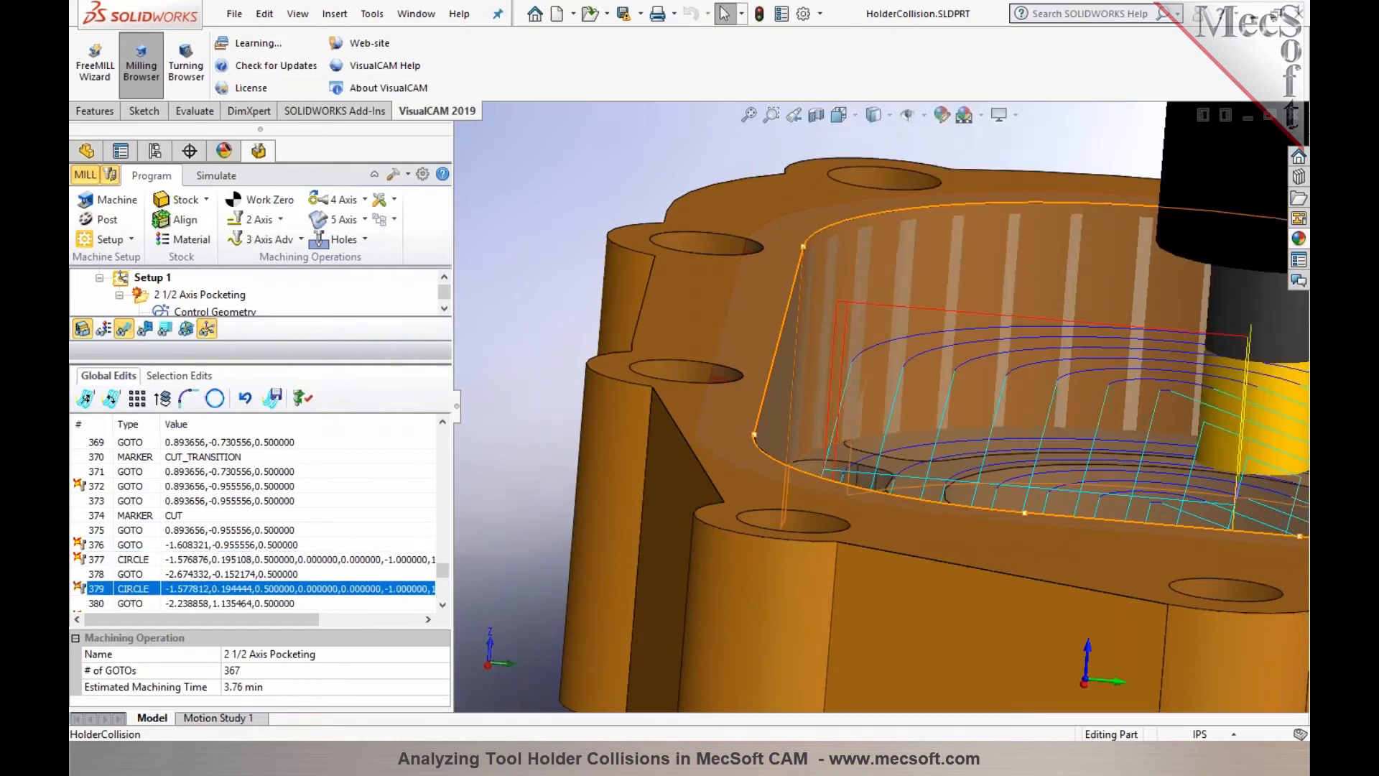
scroll(1050, 400, "down", 3)
View the whole part, simulate the machining and tilt the model to look into the pocket
mouse_move(930, 363)
middle_mouse_down()
mouse_move(960, 354)
mouse_move(874, 400)
middle_mouse_up()
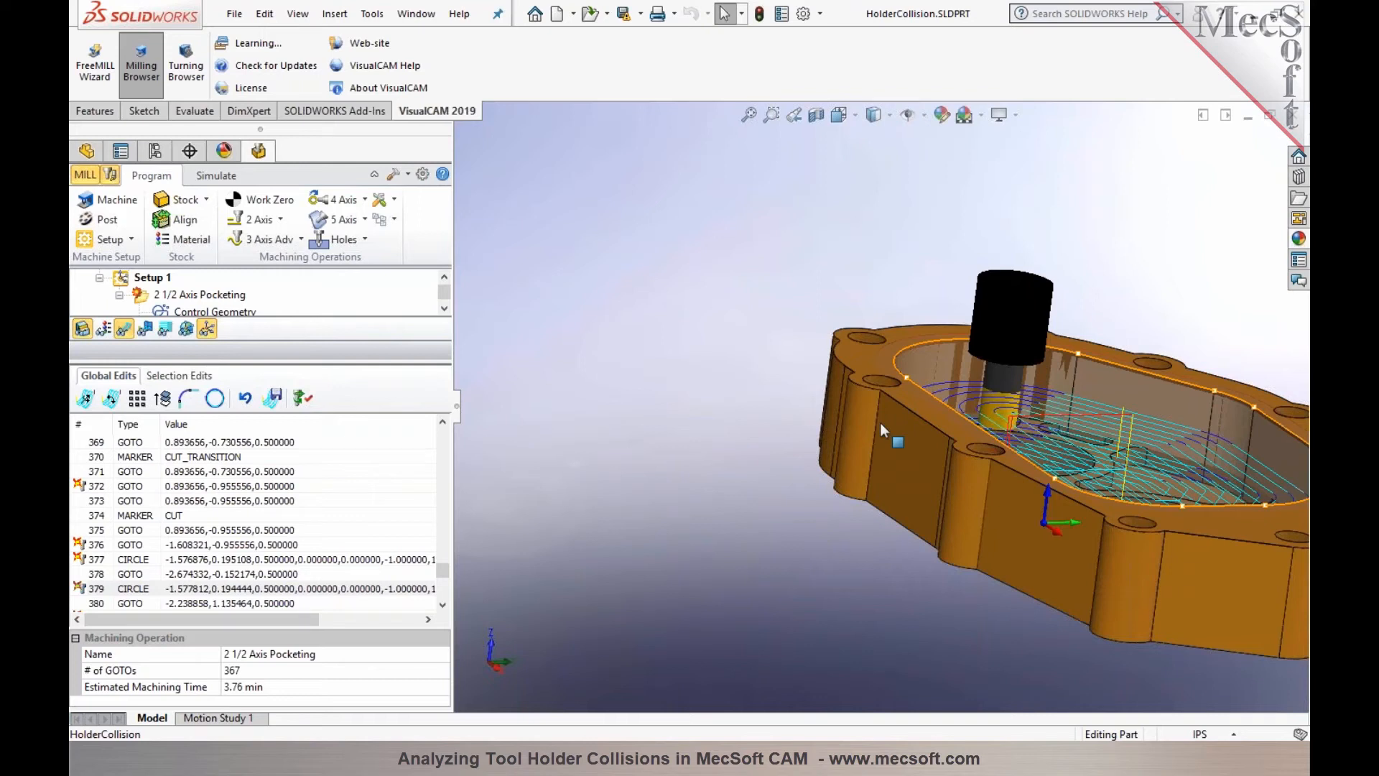
scroll(881, 423, "down", 3)
mouse_move(873, 452)
middle_mouse_down()
mouse_move(893, 538)
mouse_move(810, 526)
middle_mouse_up()
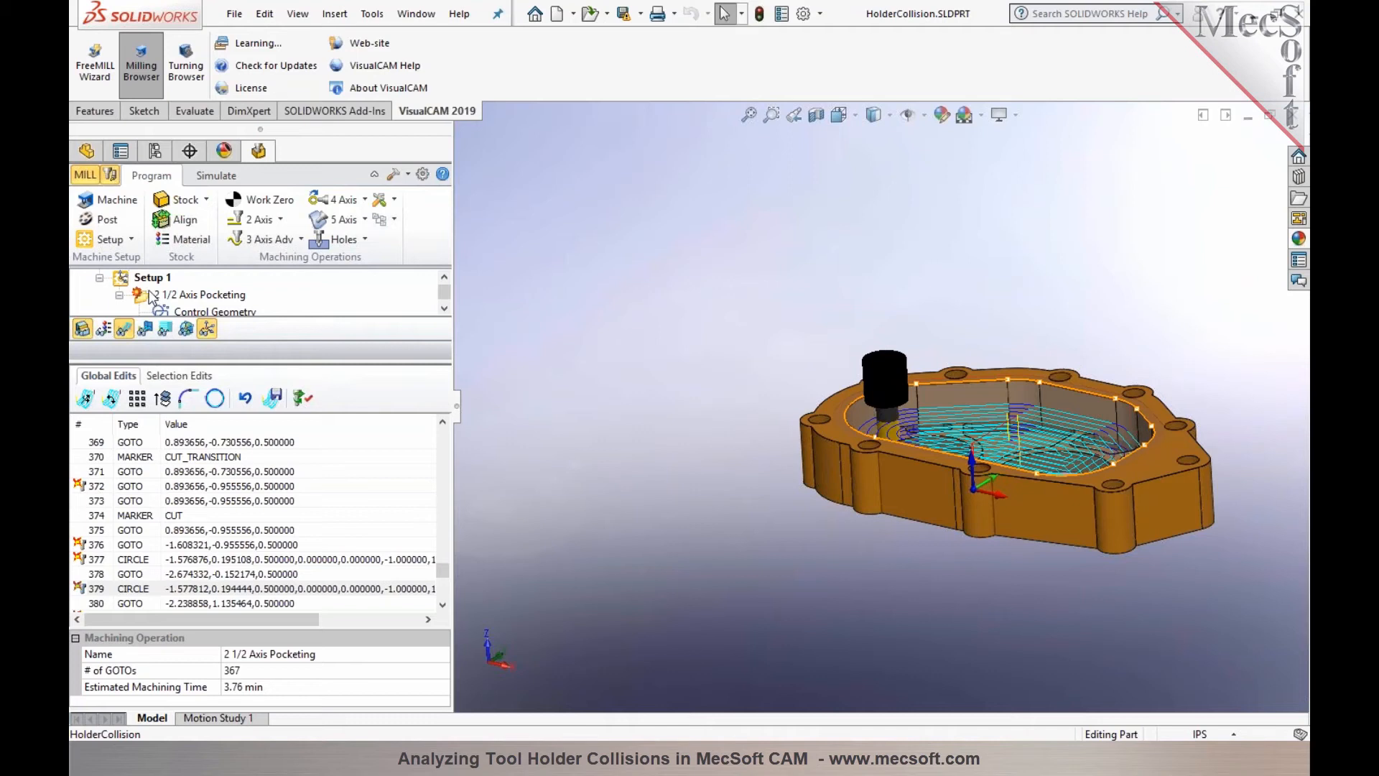
left_click(215, 176)
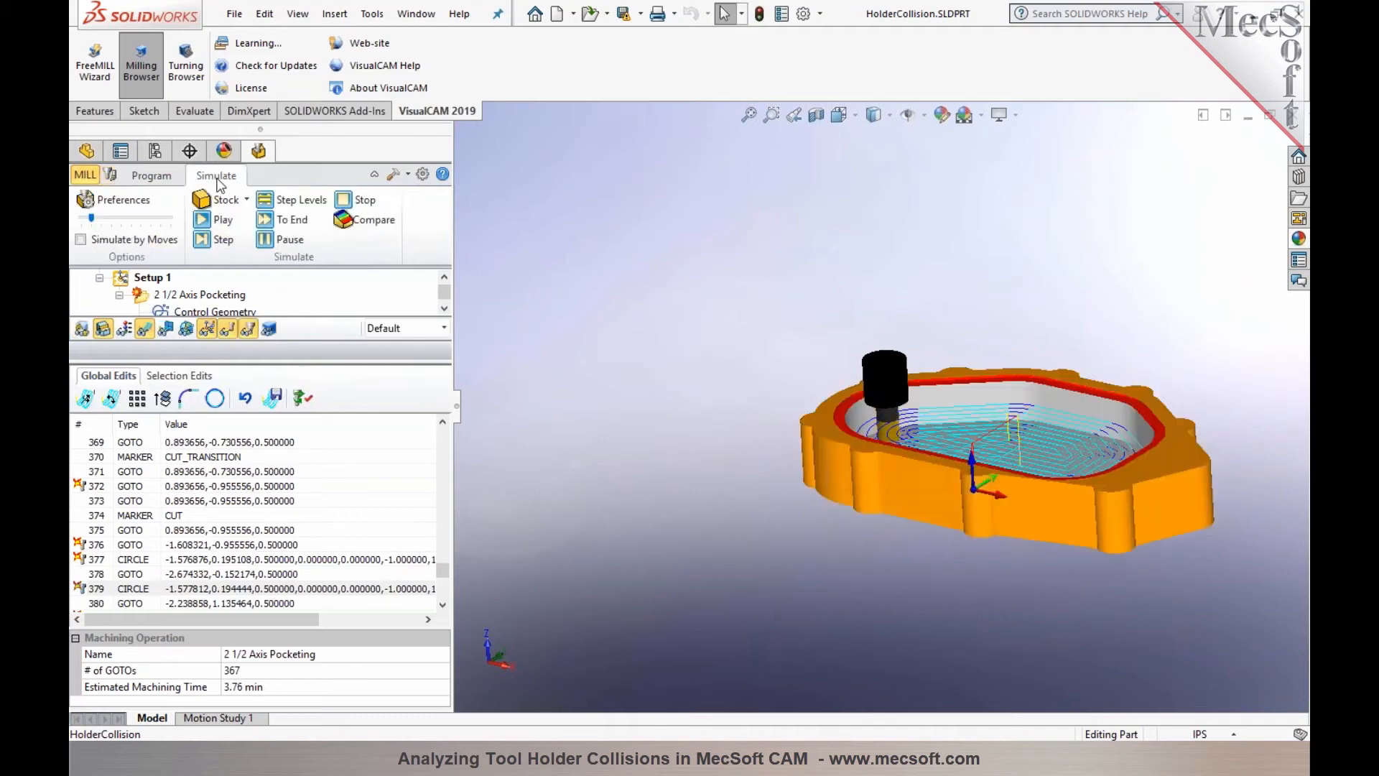
middle_click_drag(910, 358, 1027, 420)
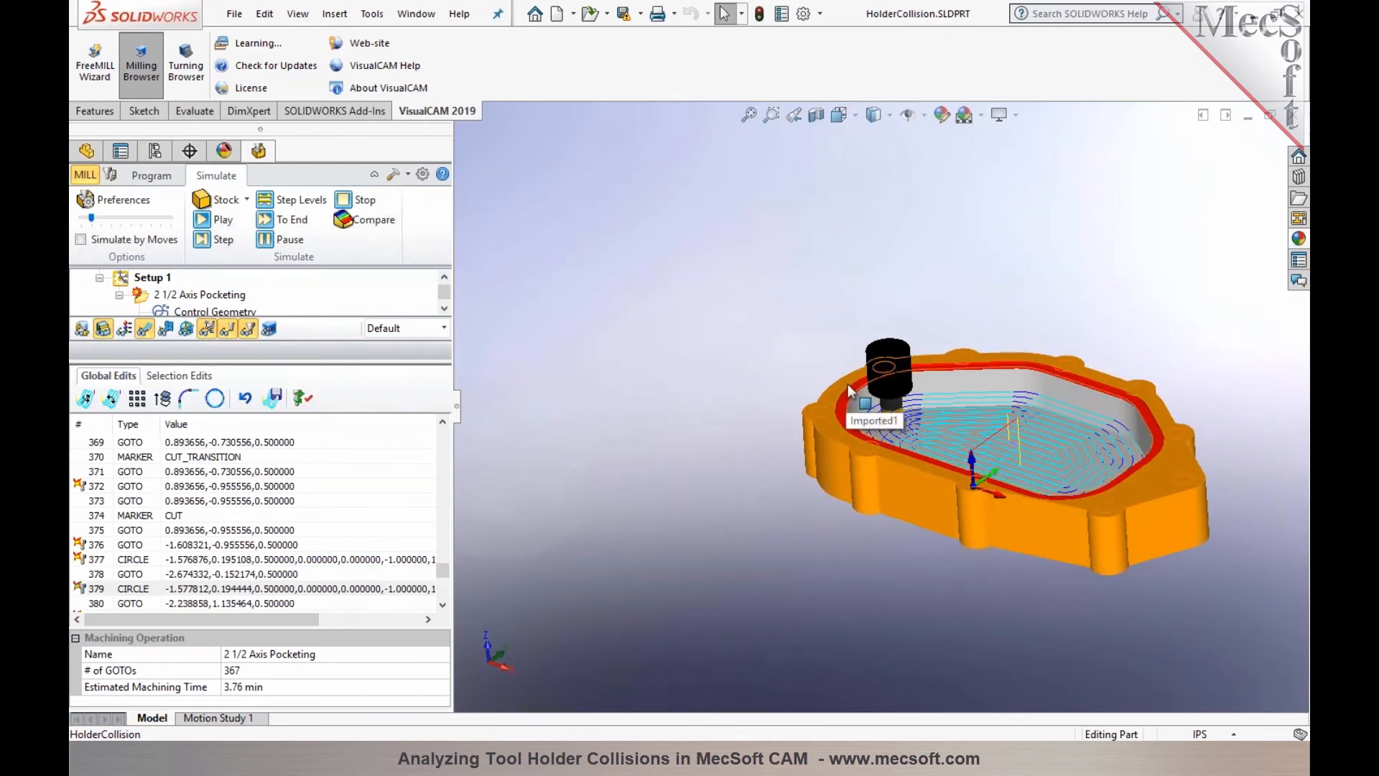
scroll(969, 431, "down", 3)
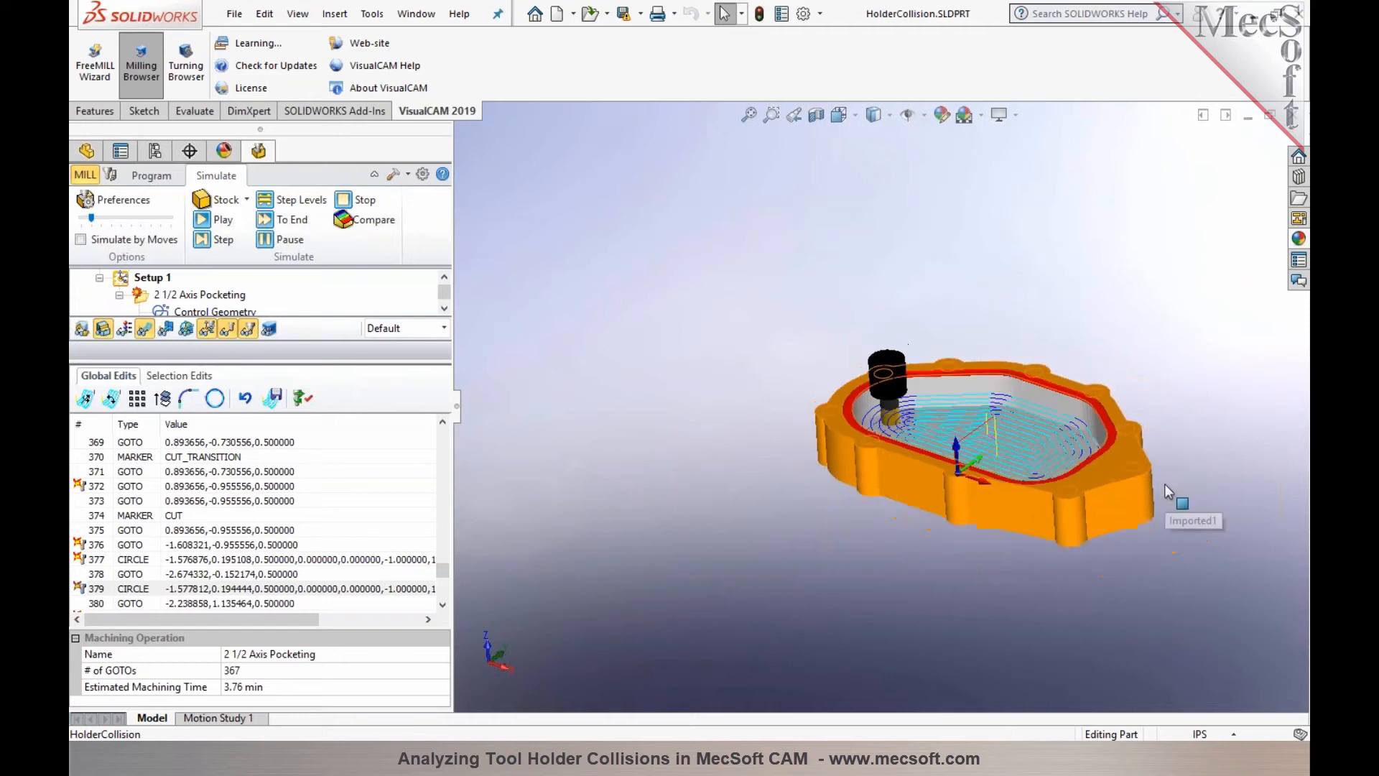
scroll(1130, 414, "up", 2)
scroll(915, 426, "up", 2)
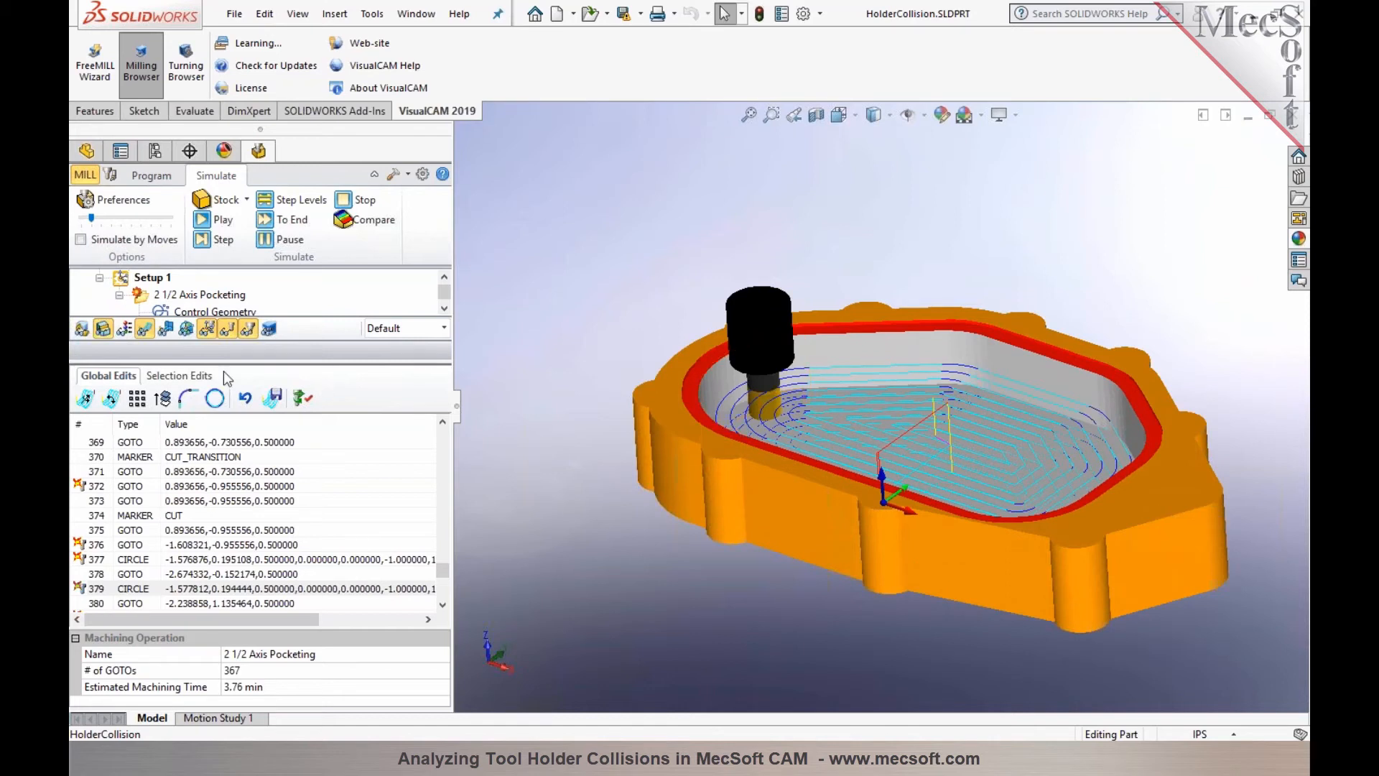
Run holder collision detection for FLATMILL-1/2 INCH, which reports collisions needing 1.5125 length
left_click(152, 175)
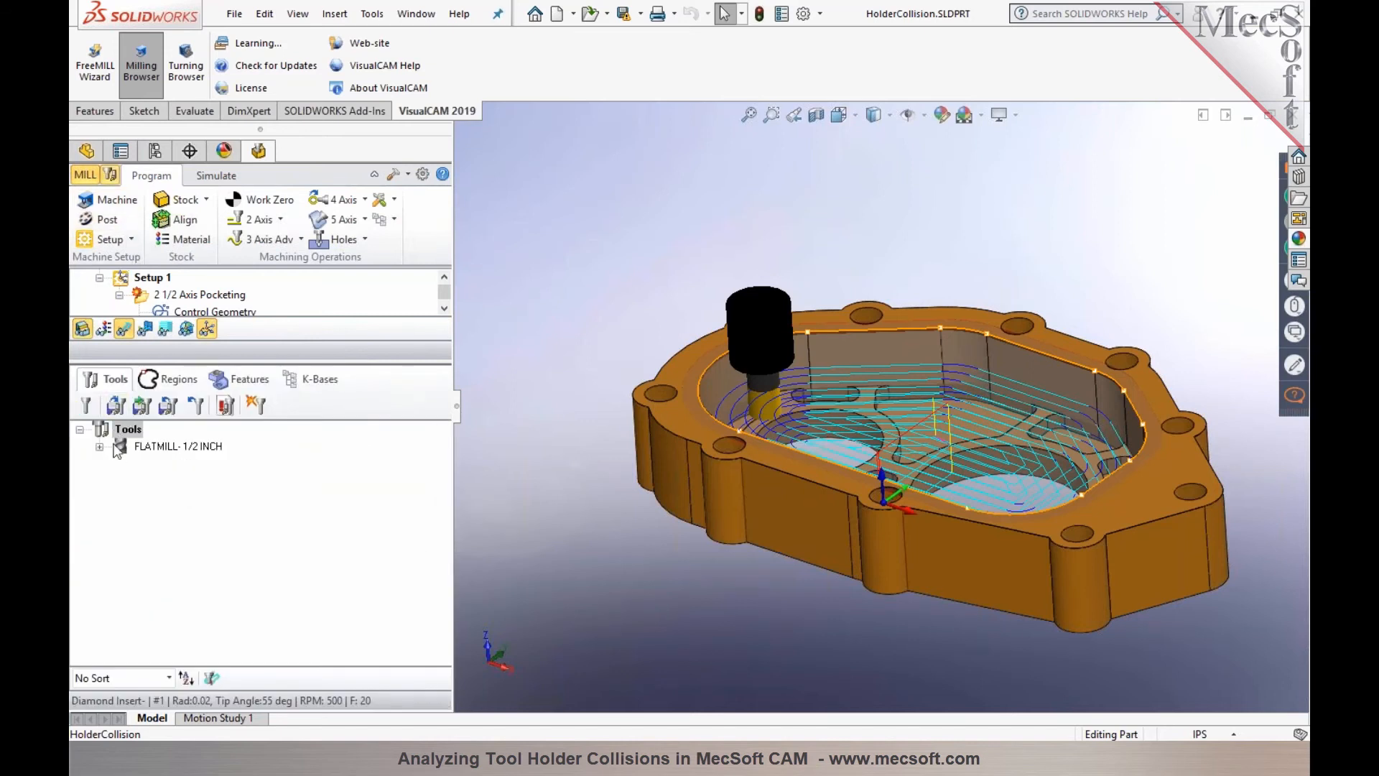
left_click(173, 446)
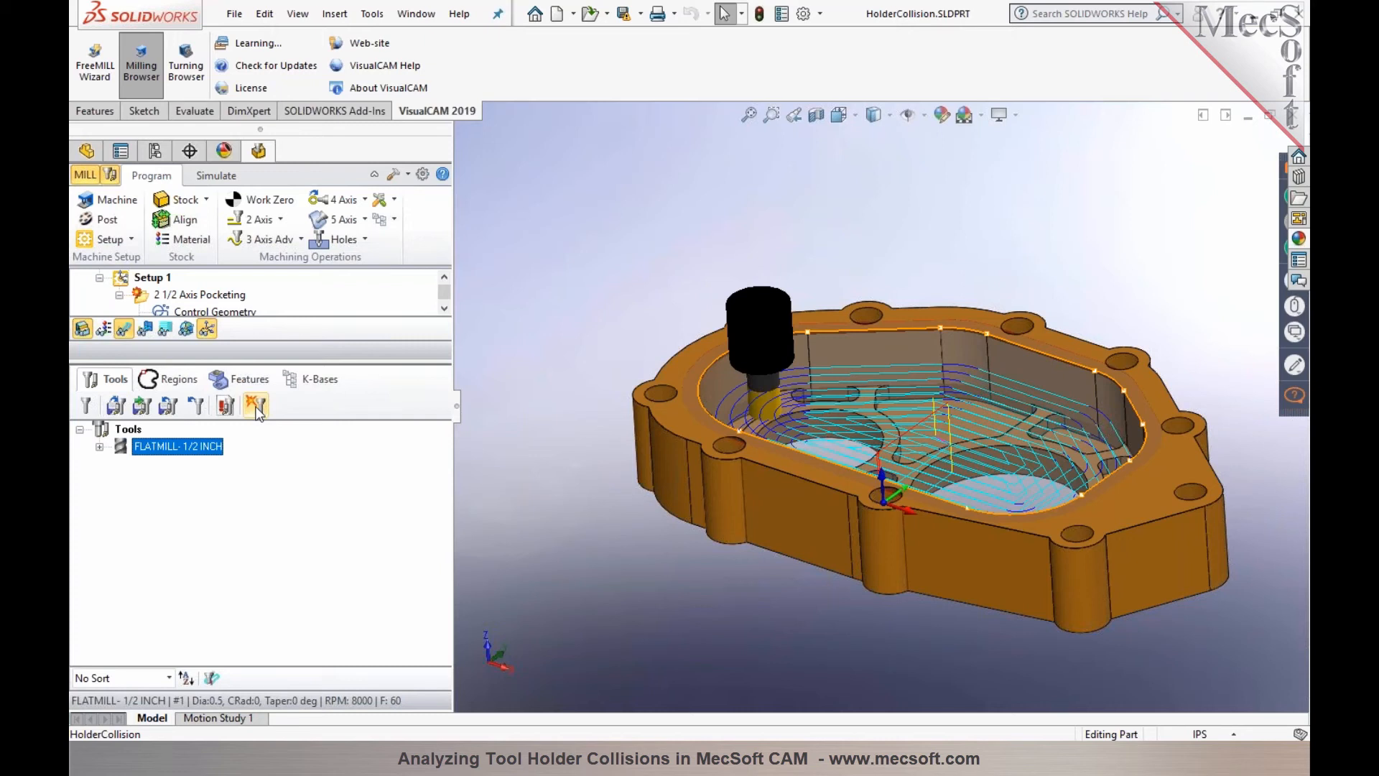
left_click(257, 407)
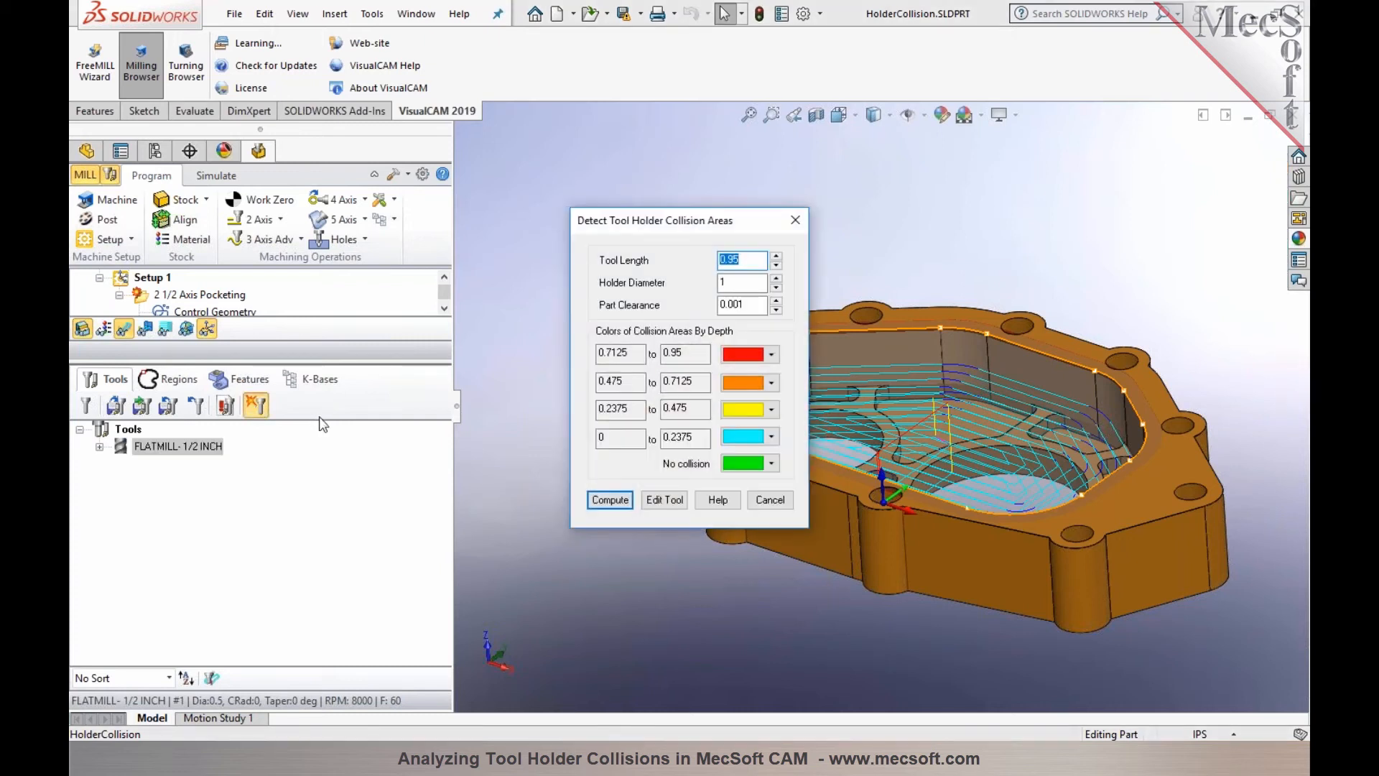
left_click(602, 504)
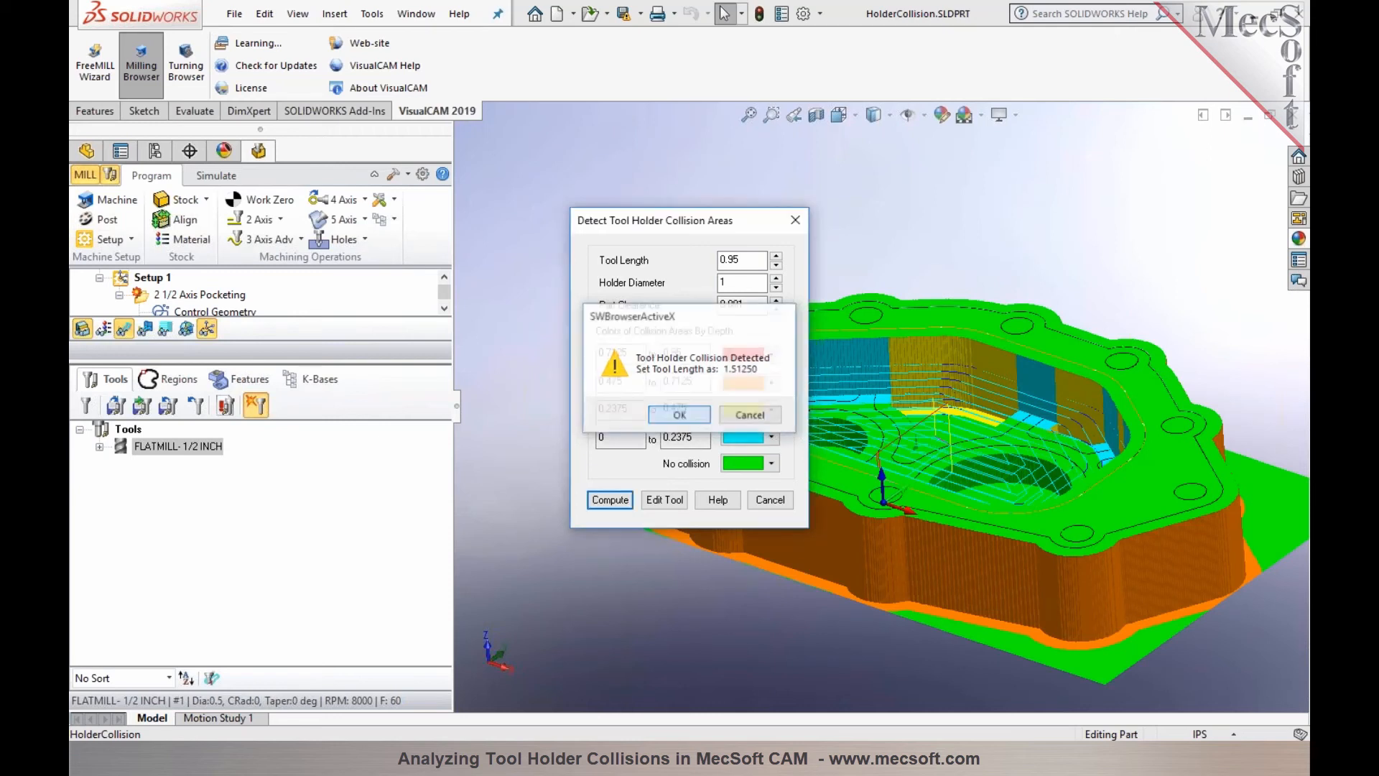
left_click(679, 414)
Edit the flat mill's tool length to 1.5125 and save the change to the tool
left_click(672, 501)
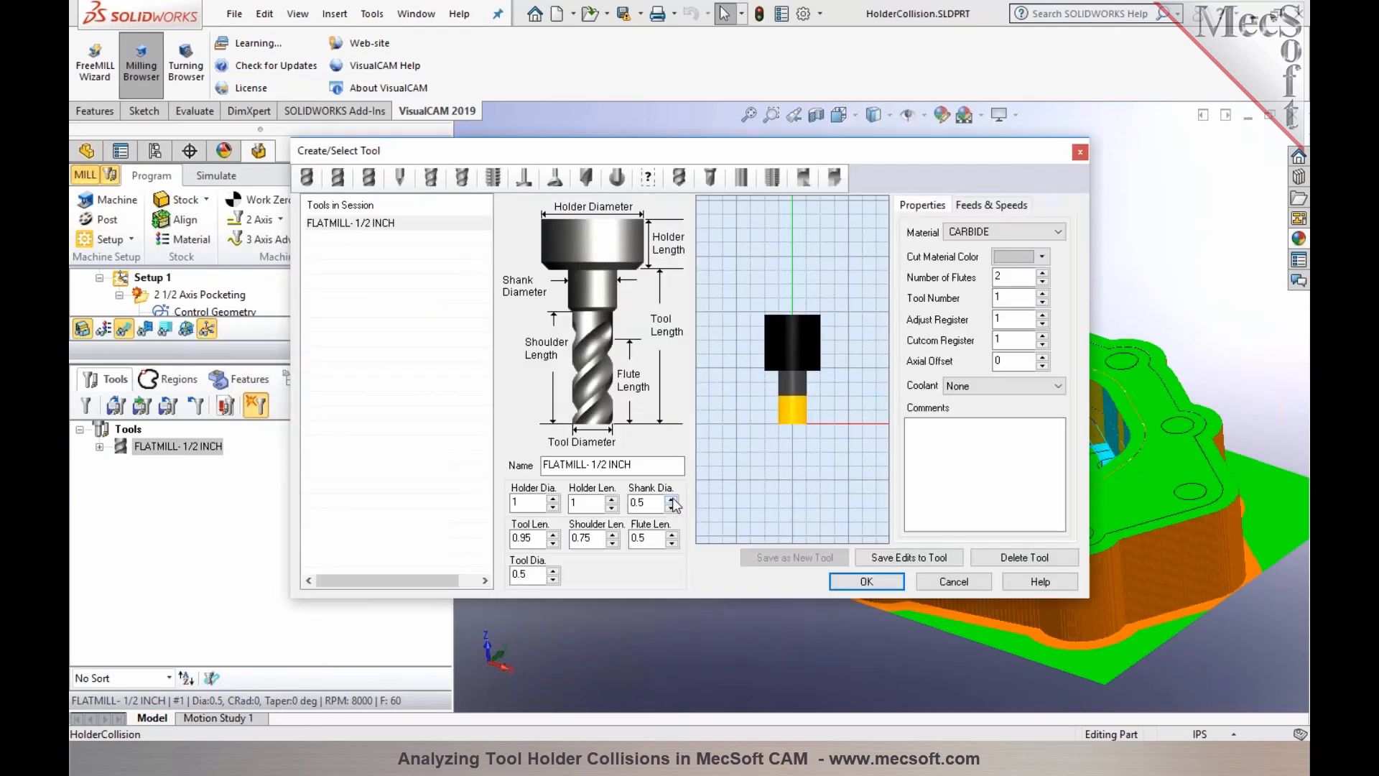
double_click(526, 538)
type("1")
left_click(908, 557)
left_click(730, 415)
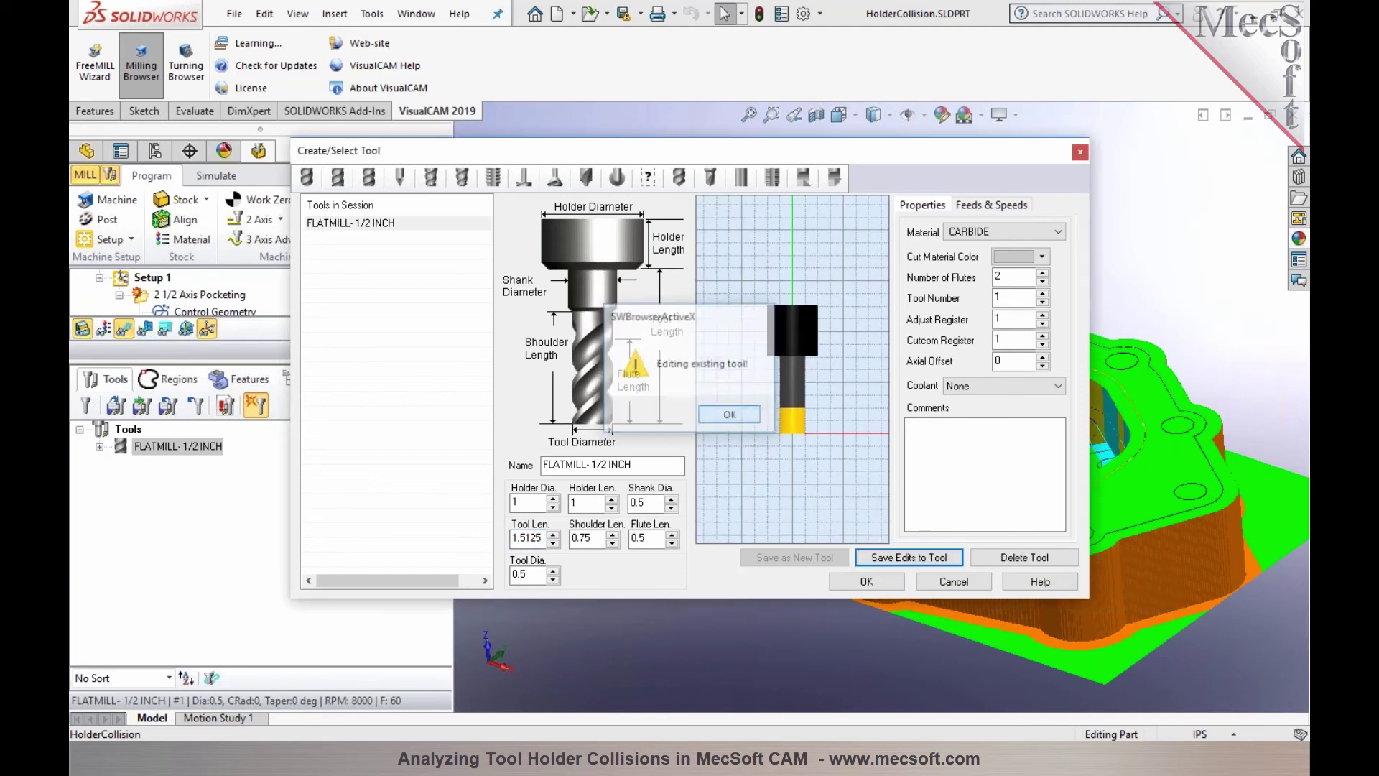
Recompute holder collisions with the longer mill, confirming none remain
left_click(866, 582)
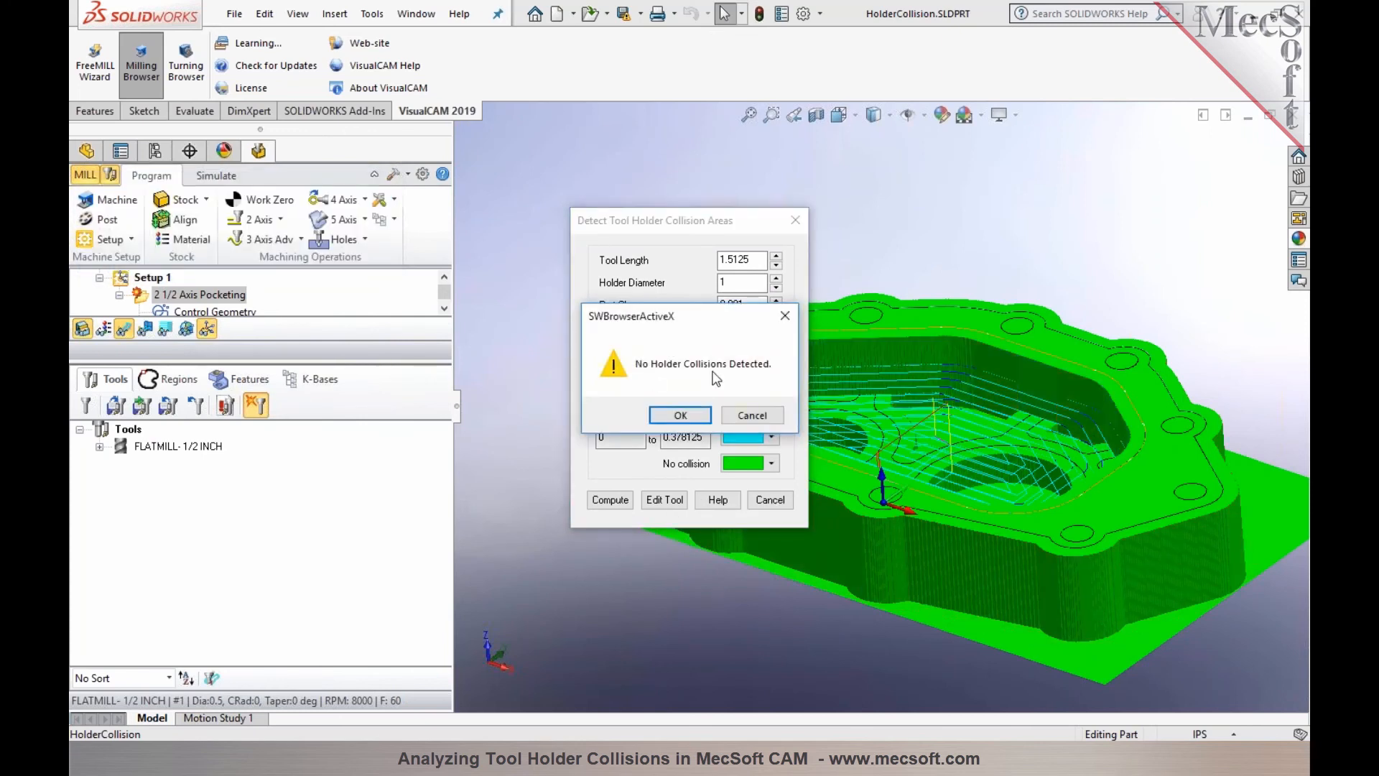
left_click(680, 416)
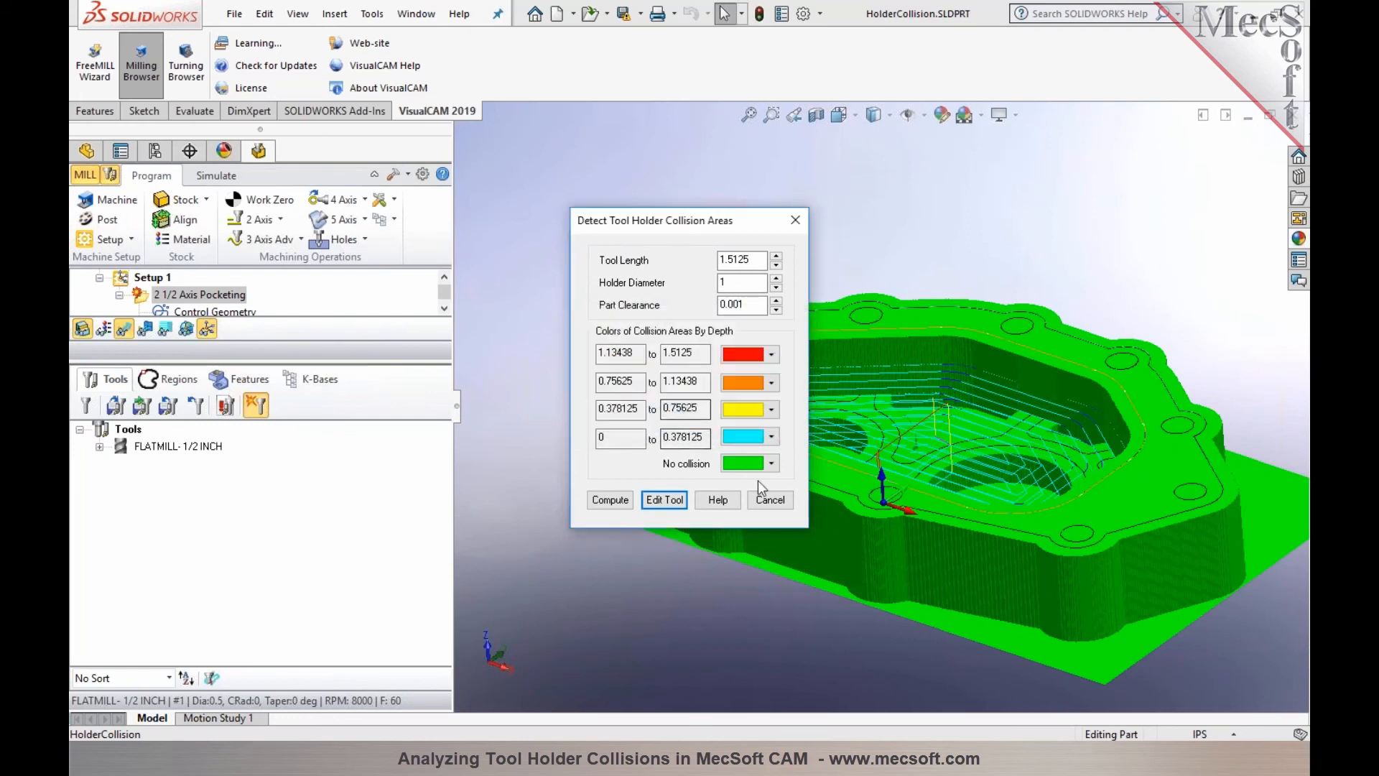
left_click(770, 500)
Regenerate the 2 1/2 Axis Pocketing toolpath with the updated flat mill
left_click_drag(336, 356, 335, 453)
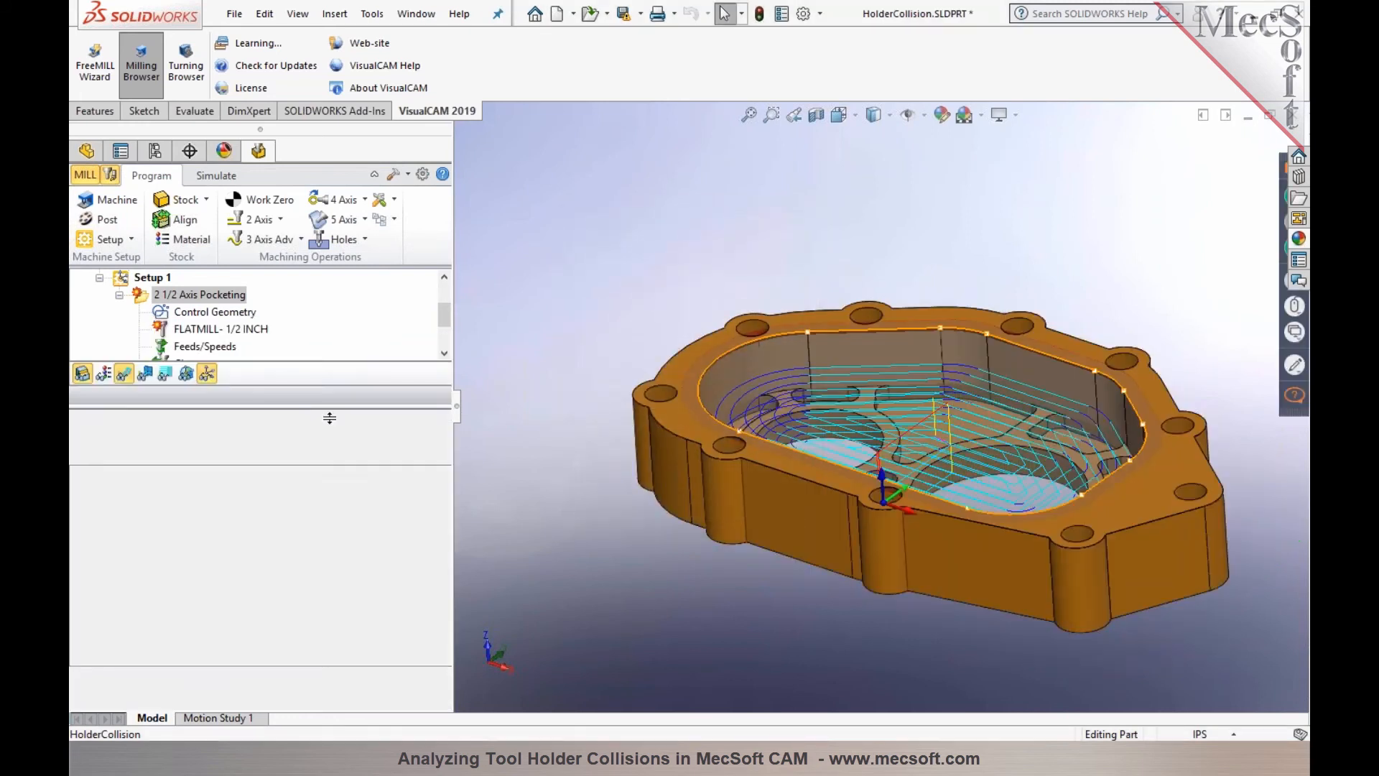
right_click(227, 296)
left_click(229, 300)
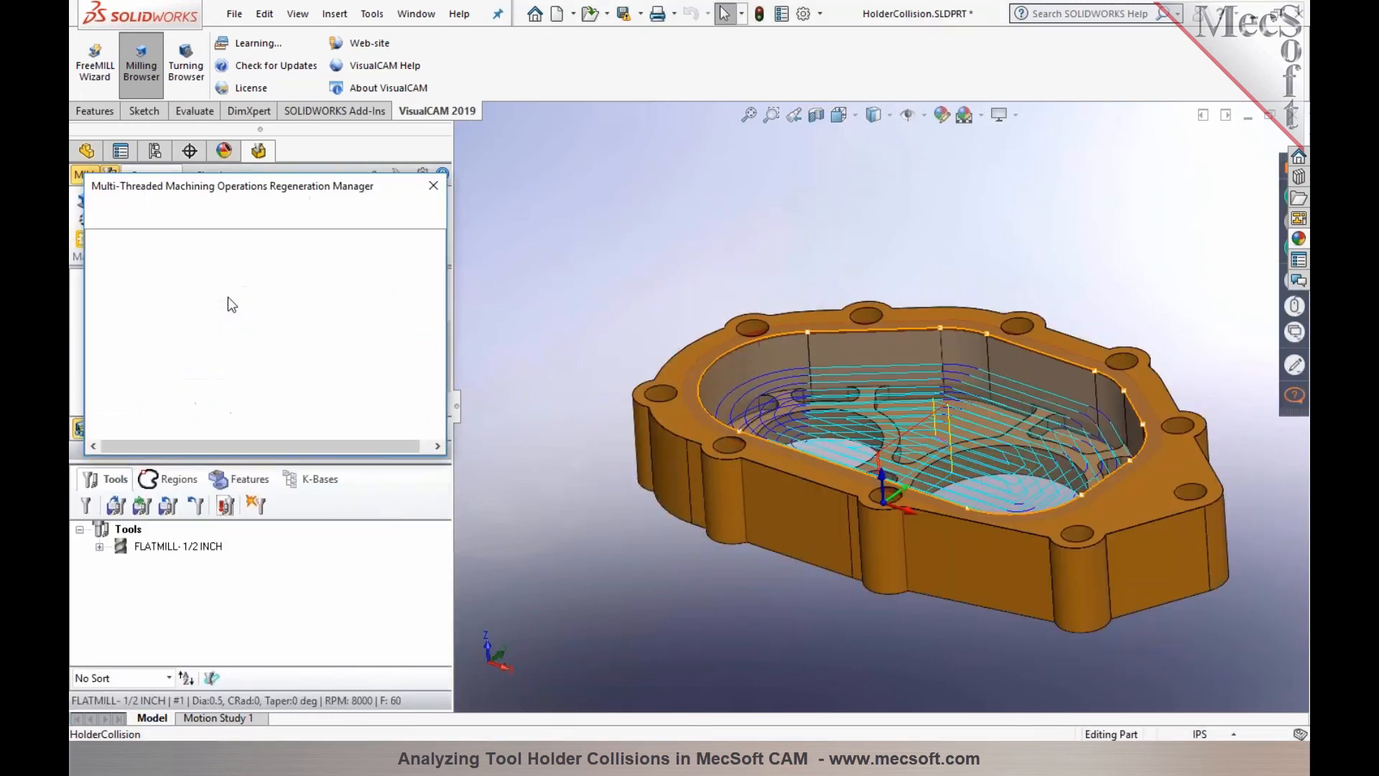
Simulate the regenerated pocketing cut and inspect the result on the model
left_click(215, 176)
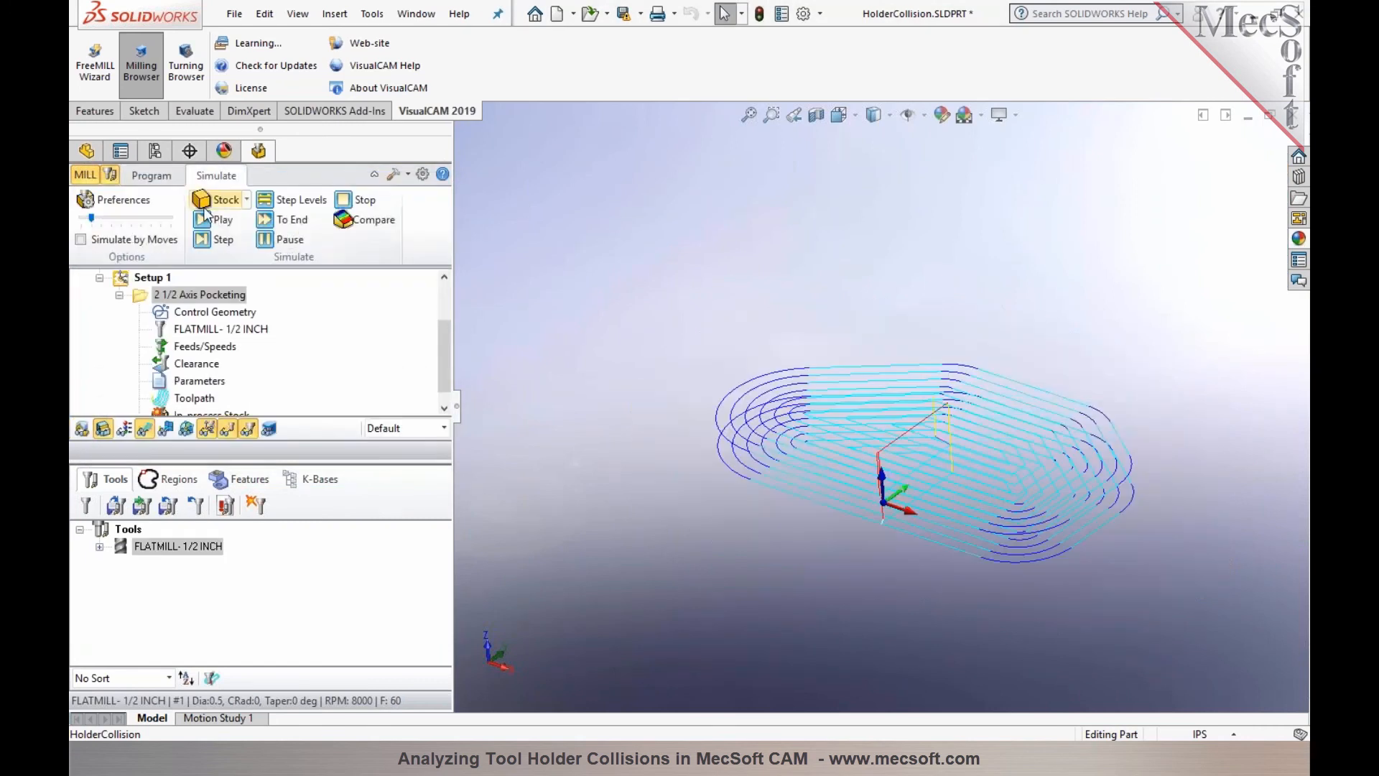
left_click(211, 219)
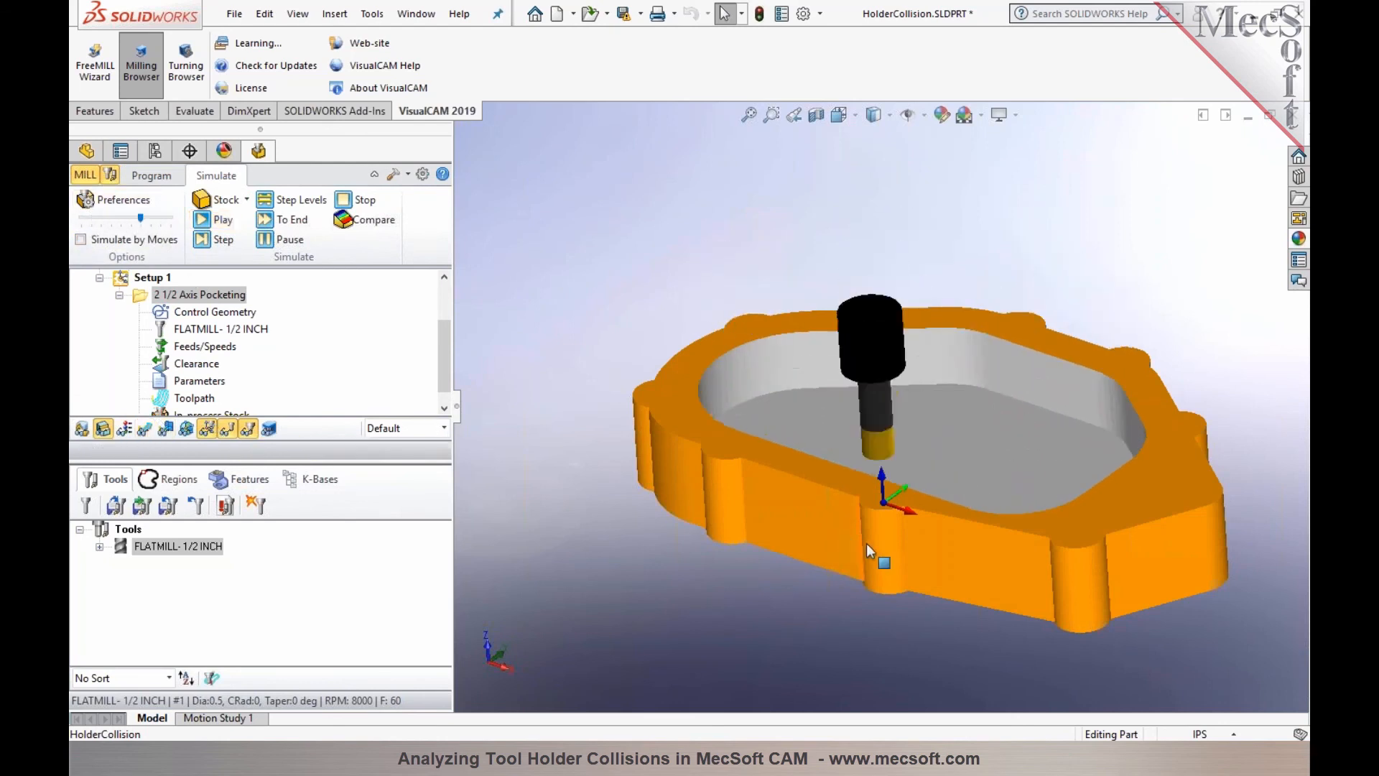
mouse_move(879, 556)
middle_mouse_down()
mouse_move(970, 507)
mouse_move(880, 543)
middle_mouse_up()
key("Escape")
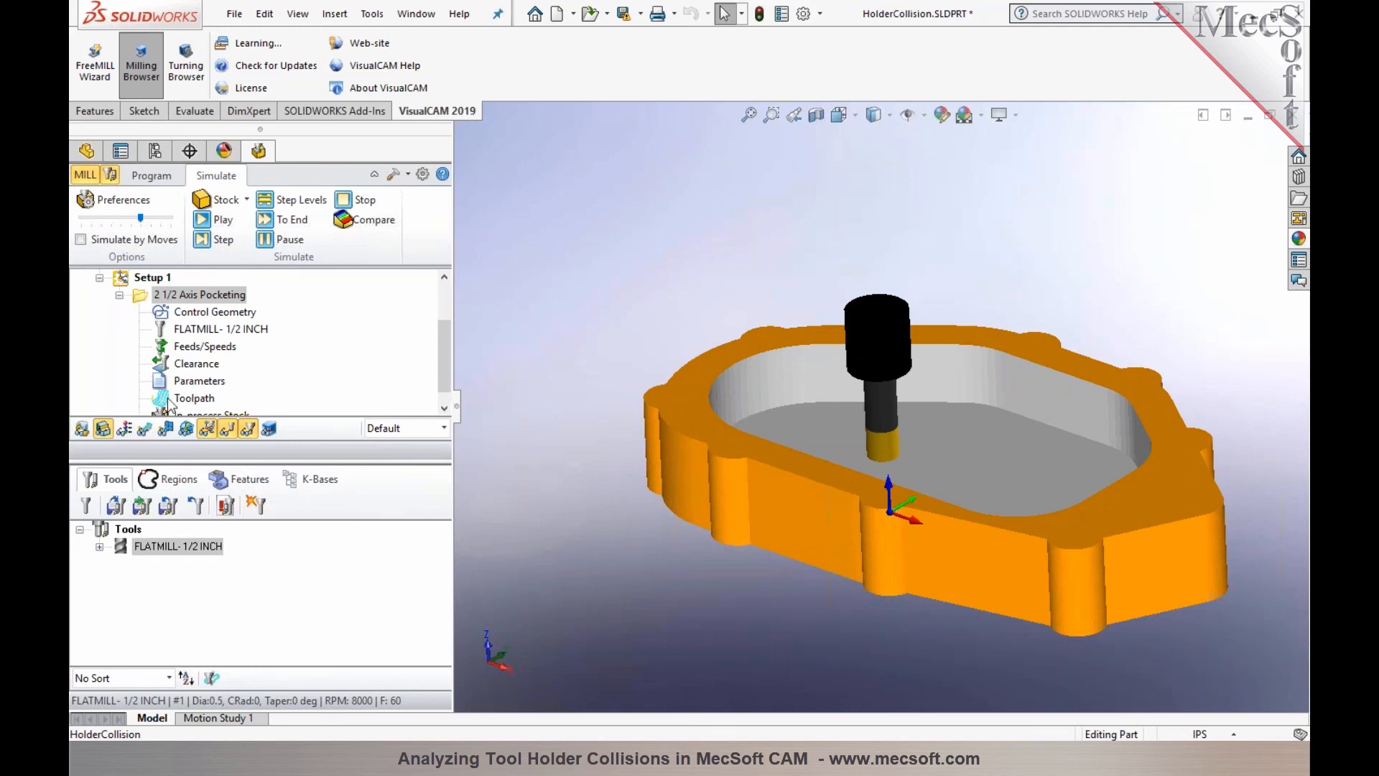
Check the toolpath's LOADTL record shows tool length 1.5125, then close the move list
double_click(194, 398)
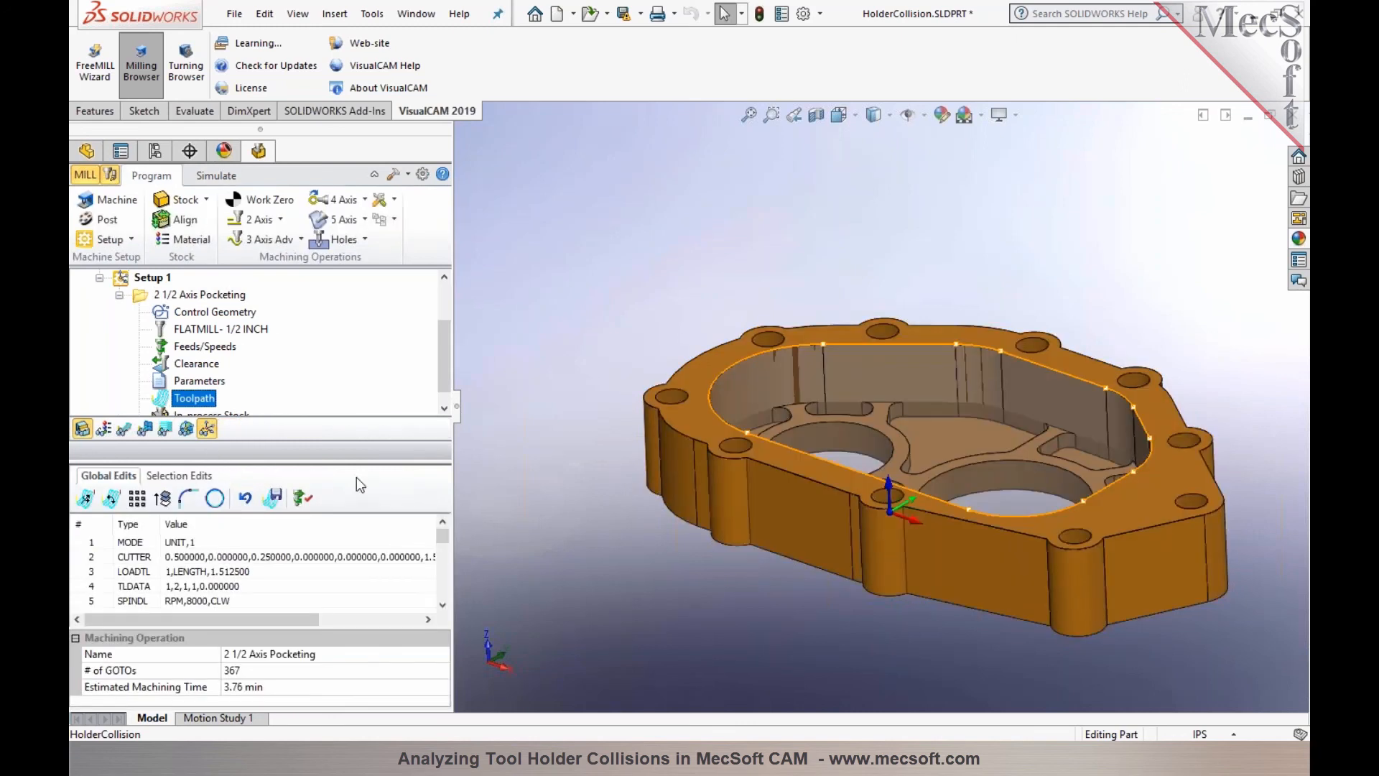
left_click_drag(357, 459, 357, 345)
mouse_move(443, 422)
left_mouse_down()
mouse_move(449, 573)
mouse_move(449, 415)
left_mouse_up()
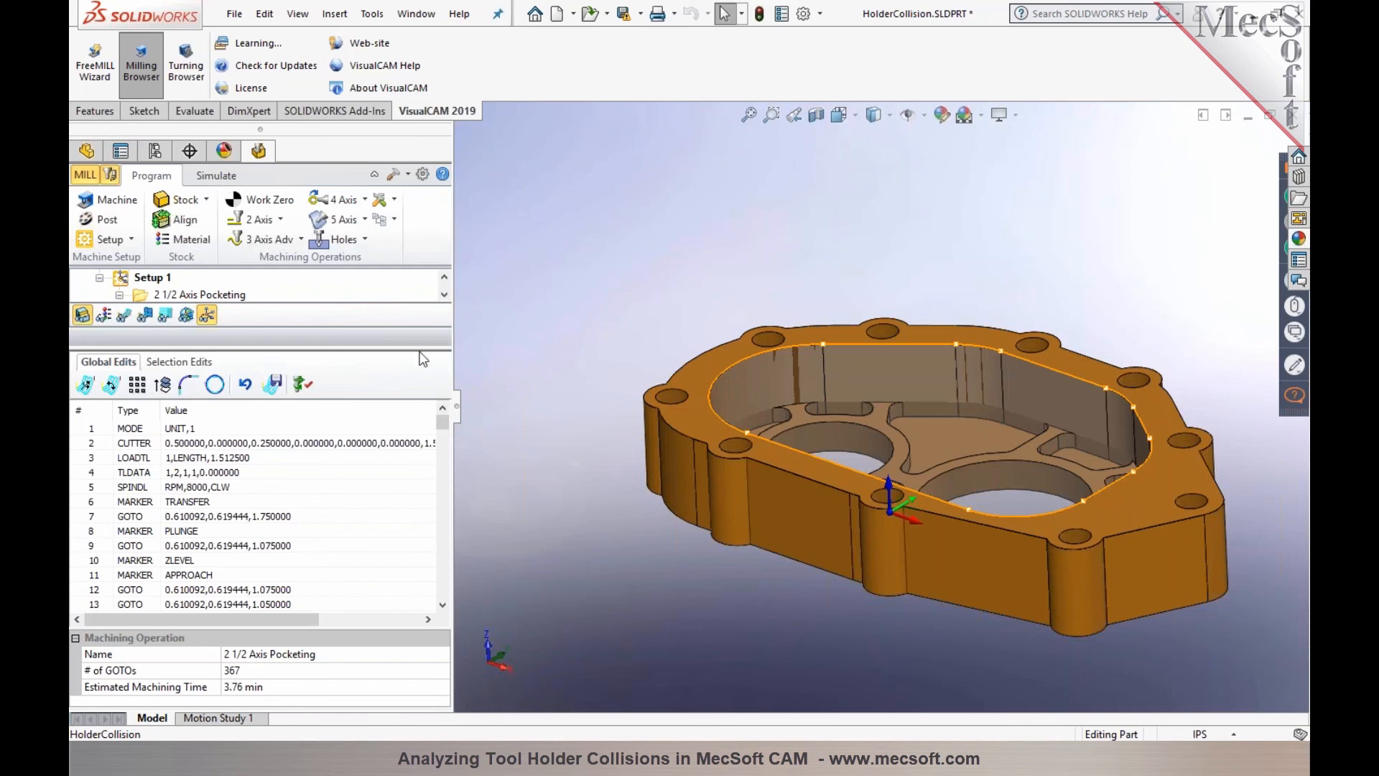
left_click_drag(419, 347, 411, 454)
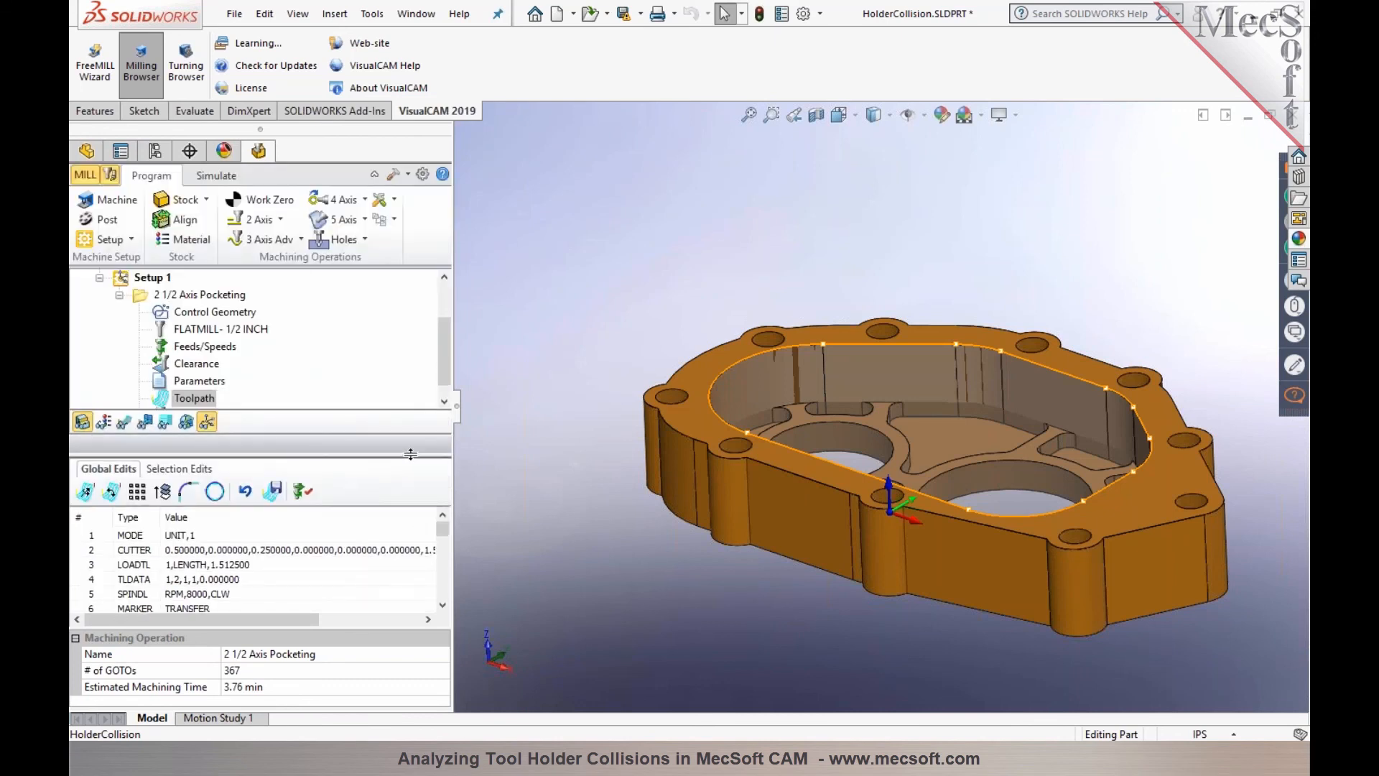
left_click(112, 176)
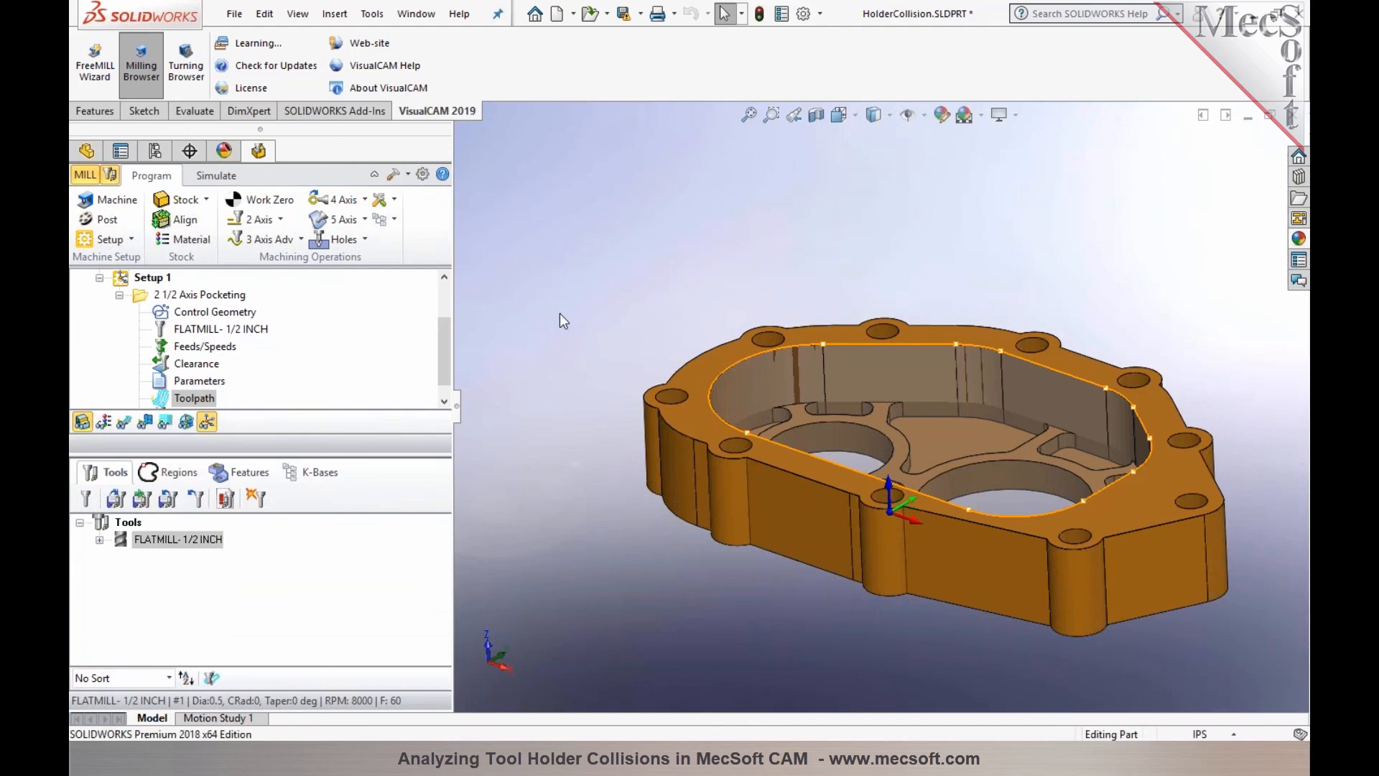